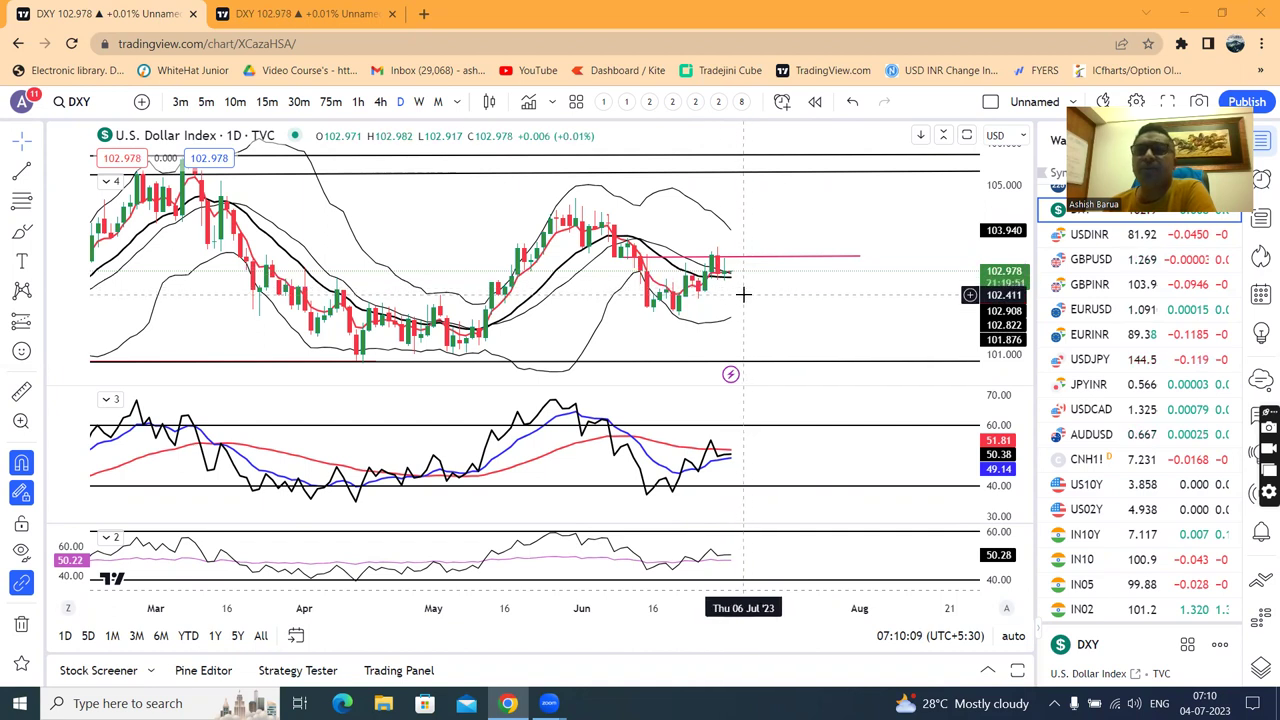
Compress the DXY price scale slightly, then switch to the USDINR daily chart.
{"action": "left_click_drag", "start_coordinate": [1005, 266], "coordinate": [1005, 271]}
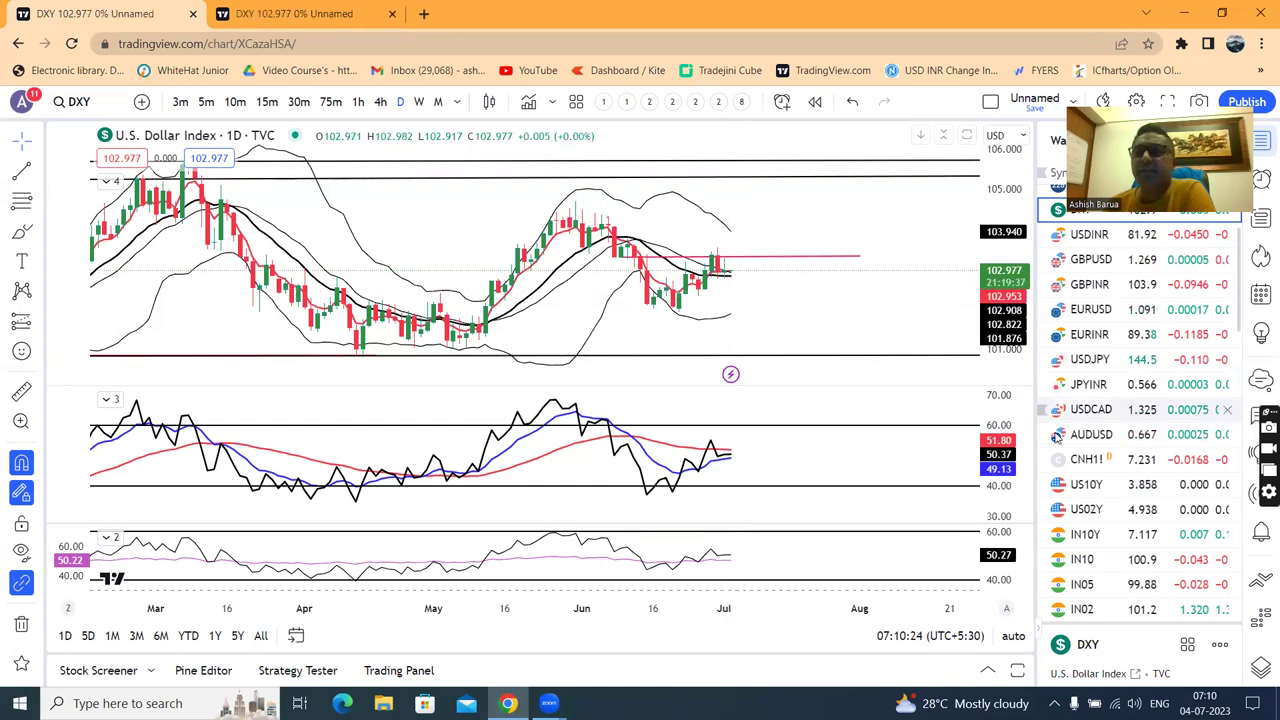
{"action": "scroll", "coordinate": [1092, 420], "scroll_direction": "up", "scroll_amount": 2}
{"action": "left_click", "coordinate": [1092, 404]}
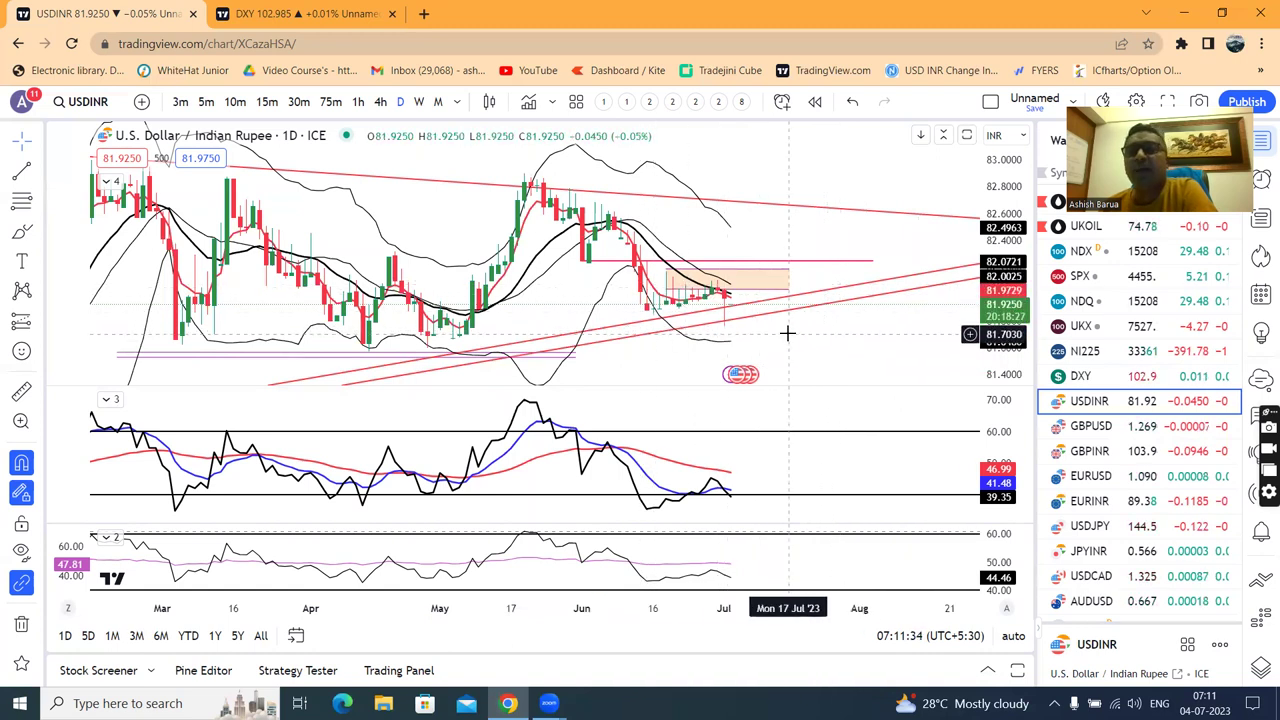
Zoom out the USD/INR time axis until the chart begins at January 2023.
{"action": "scroll", "coordinate": [786, 331], "scroll_direction": "up", "scroll_amount": 1}
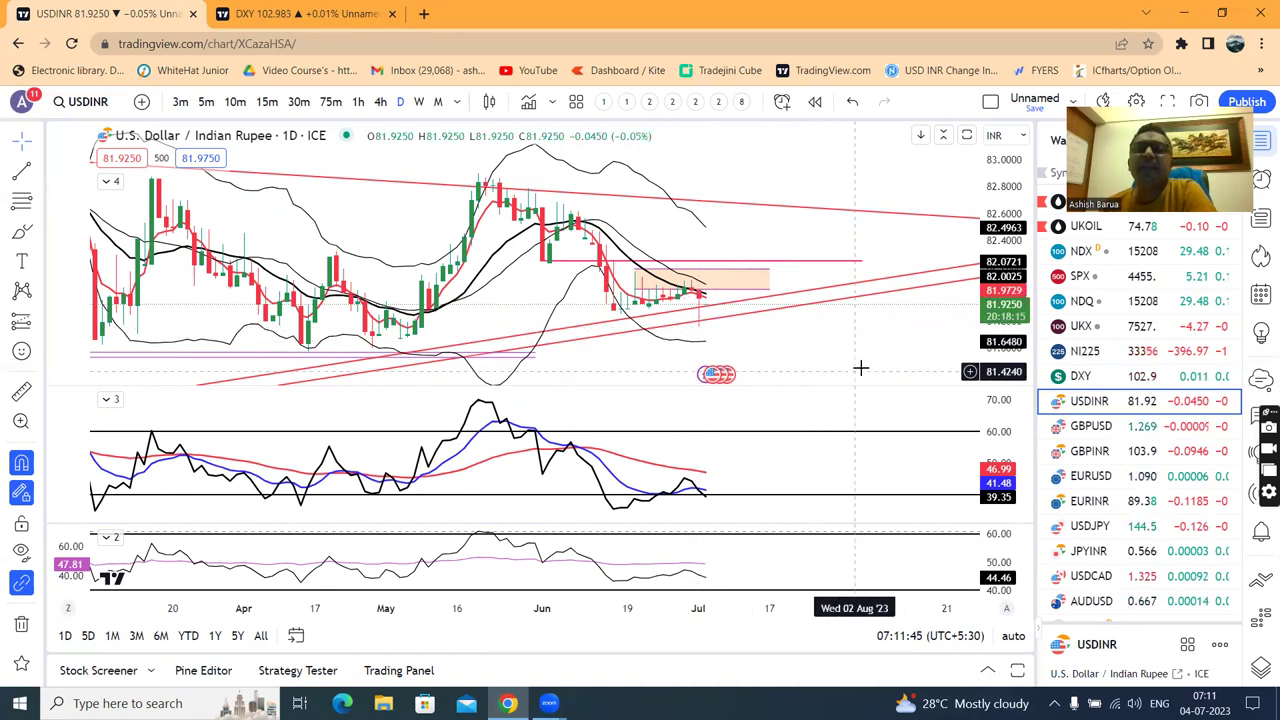
{"action": "scroll", "coordinate": [855, 369], "scroll_direction": "down", "scroll_amount": 3}
{"action": "scroll", "coordinate": [854, 369], "scroll_direction": "down", "scroll_amount": 1}
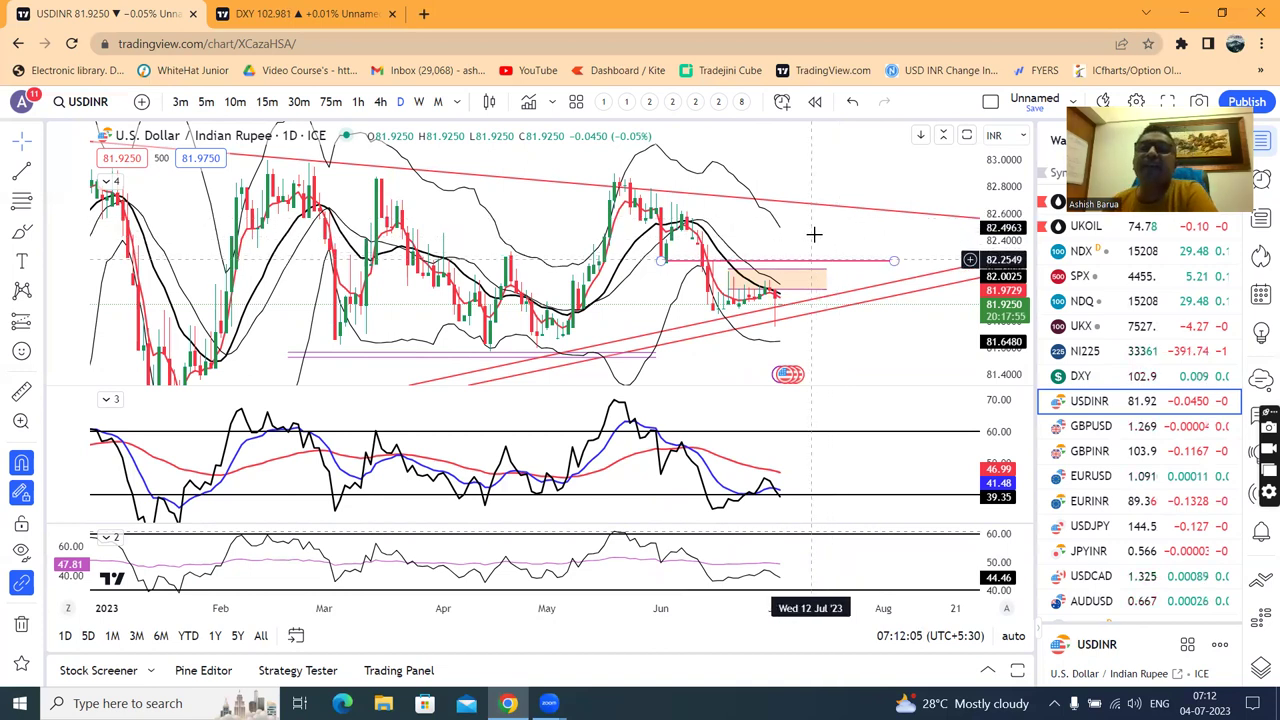
On the GBPUSD chart, delete the stray small drawing beside the latest candles.
{"action": "left_click", "coordinate": [1077, 427]}
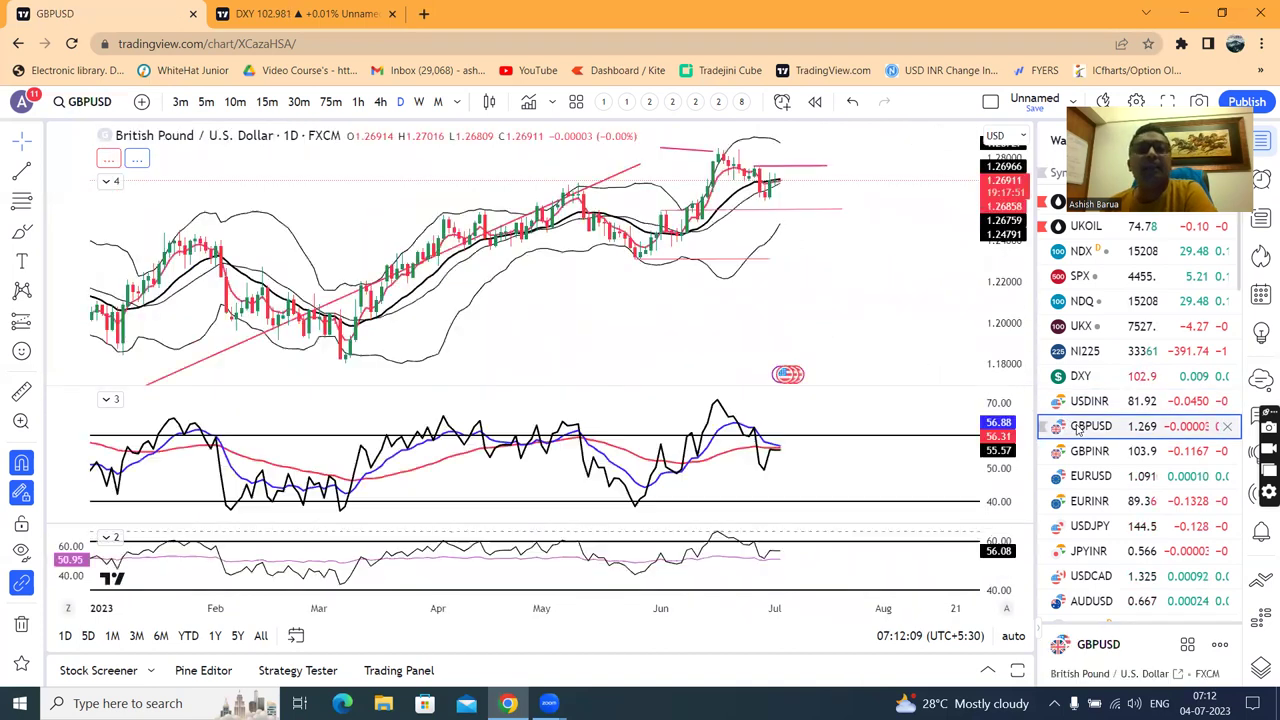
{"action": "left_click_drag", "start_coordinate": [903, 286], "coordinate": [789, 320]}
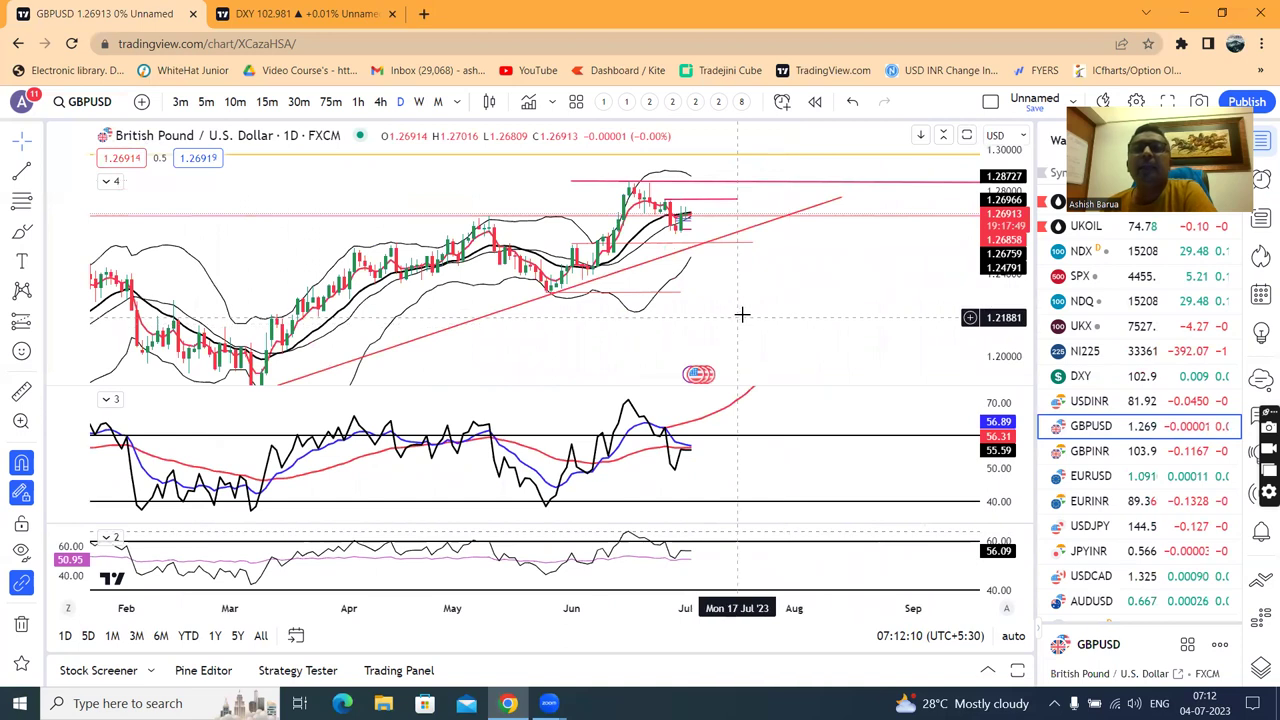
{"action": "scroll", "coordinate": [710, 322], "scroll_direction": "up", "scroll_amount": 1}
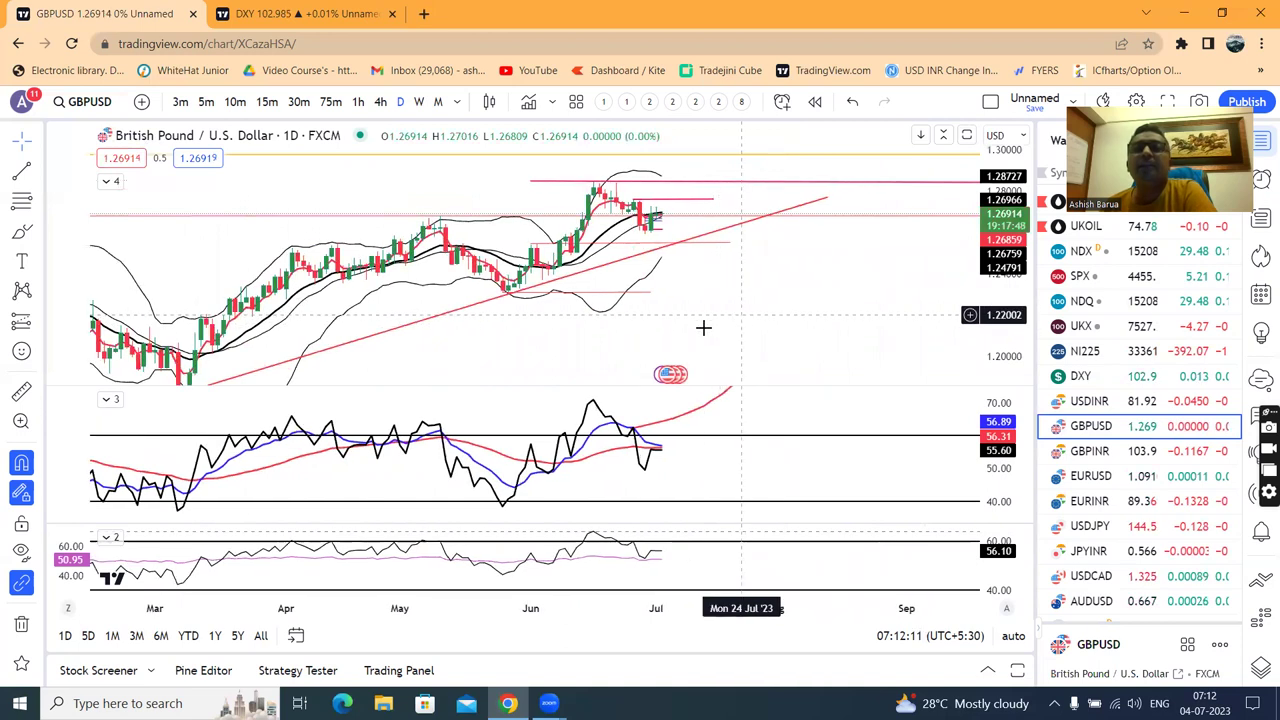
{"action": "left_click", "coordinate": [660, 232]}
{"action": "left_click", "coordinate": [730, 228]}
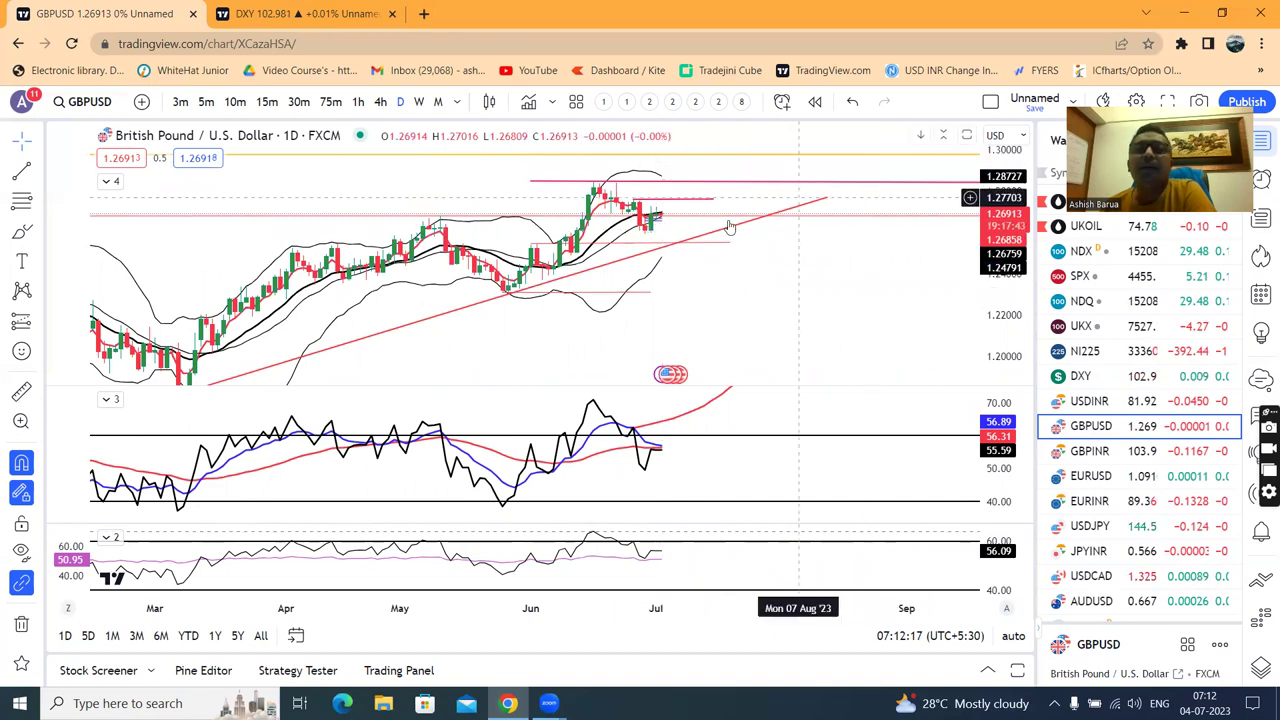
{"action": "left_click", "coordinate": [652, 219]}
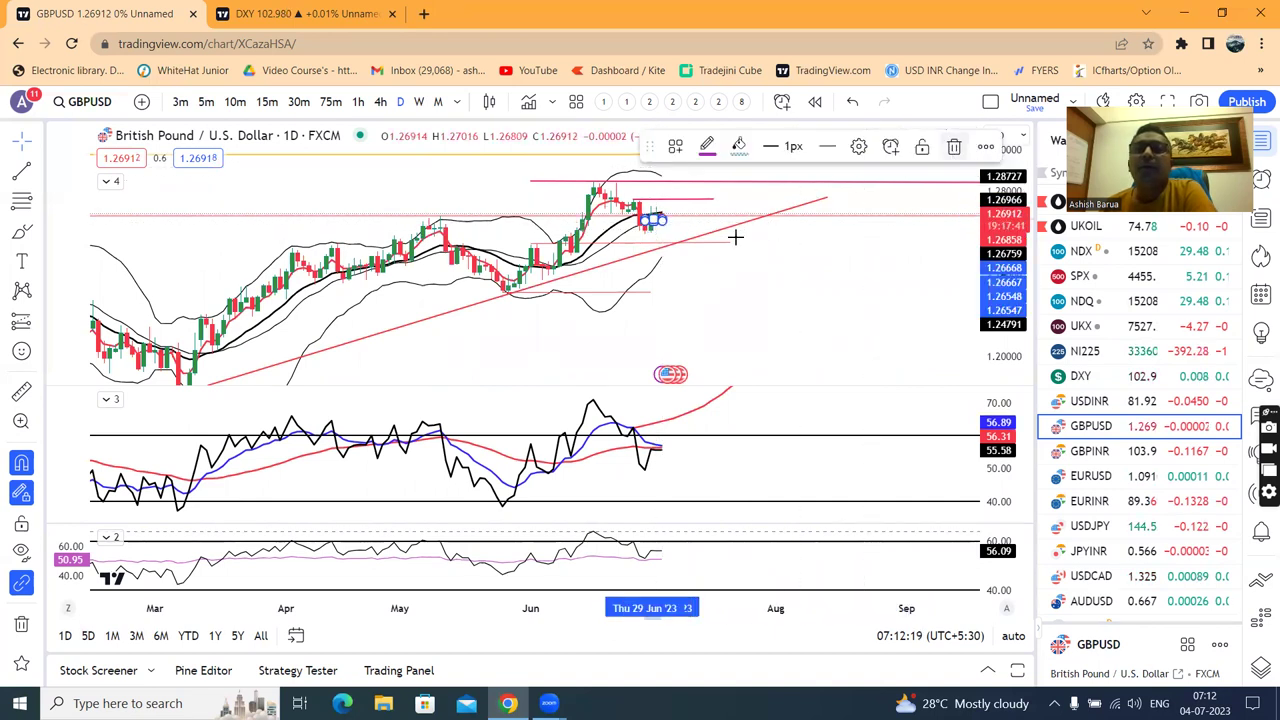
{"action": "left_click", "coordinate": [772, 230]}
{"action": "left_click", "coordinate": [656, 216]}
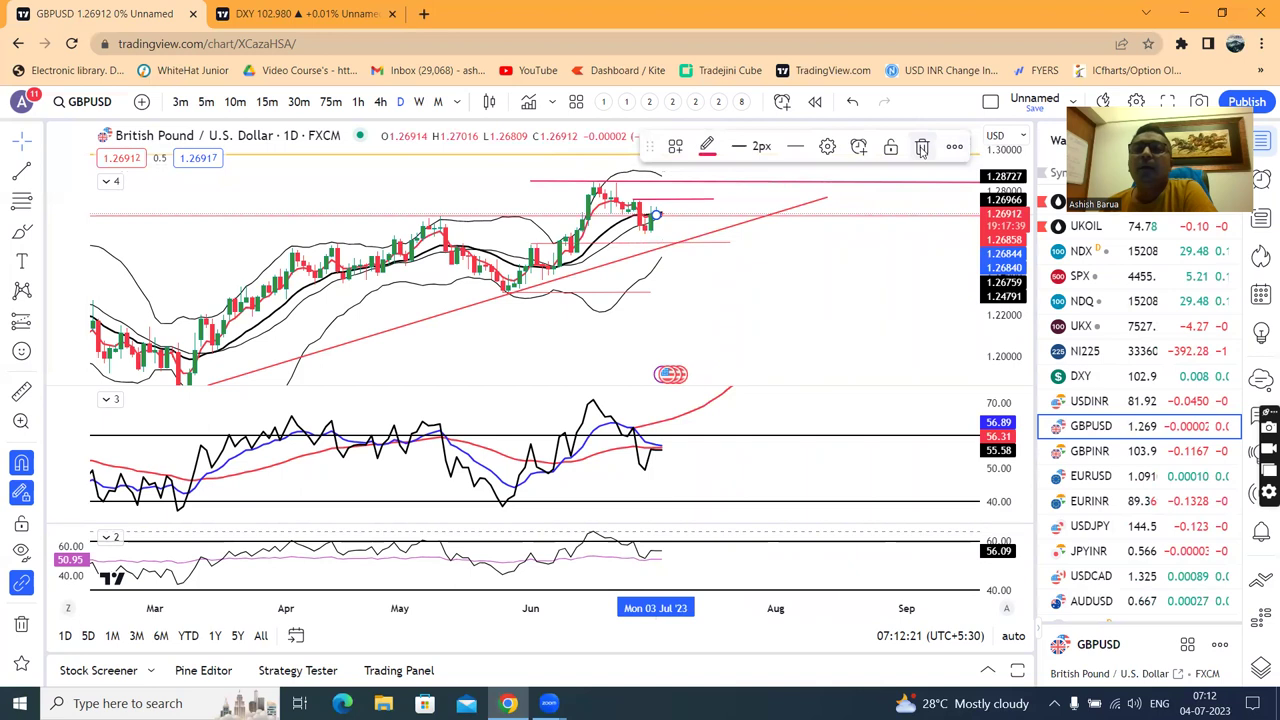
{"action": "left_click", "coordinate": [922, 147]}
Check the remaining drawing near the last candles, then load the GBPINR chart.
{"action": "scroll", "coordinate": [700, 292], "scroll_direction": "up", "scroll_amount": 2}
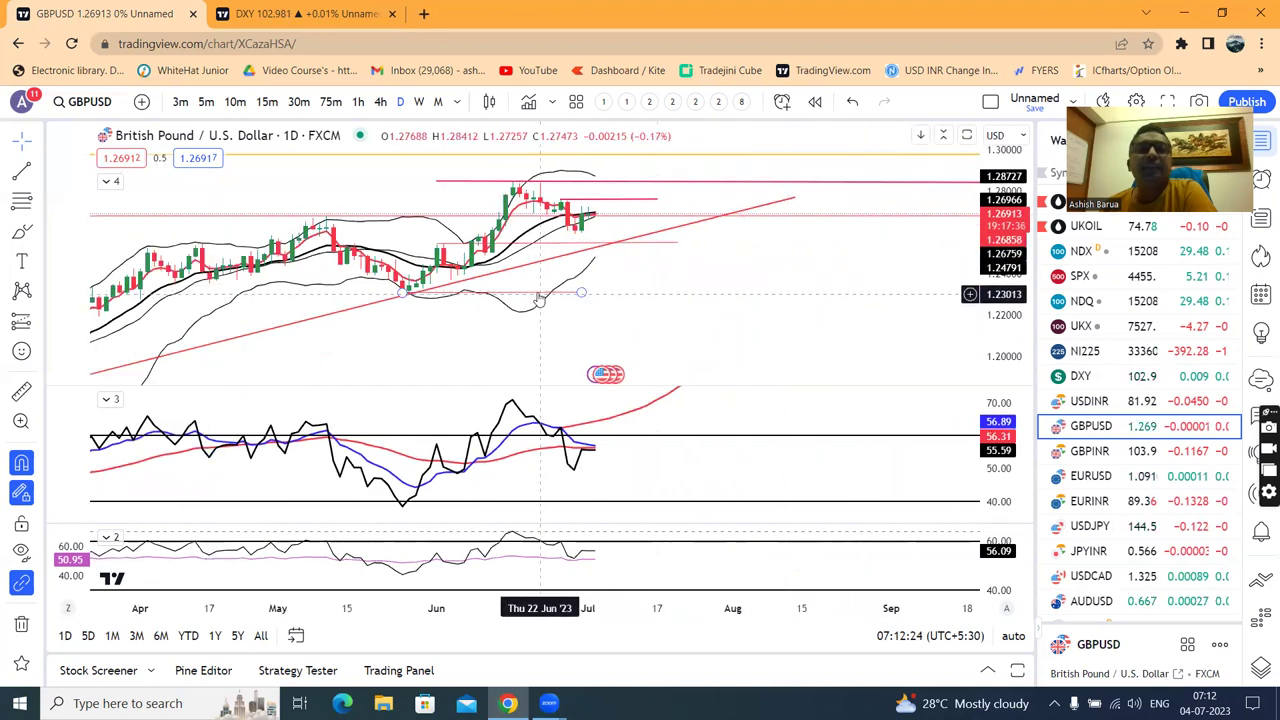
{"action": "left_click", "coordinate": [591, 218]}
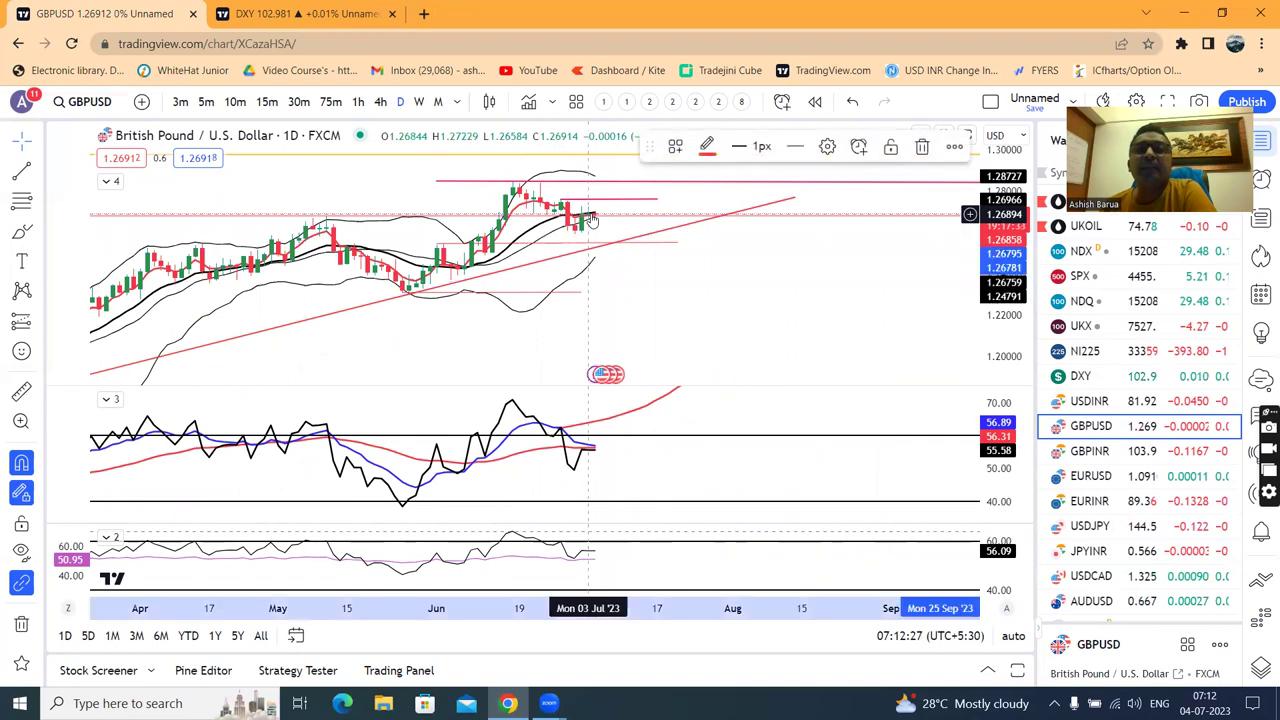
{"action": "left_click", "coordinate": [706, 321]}
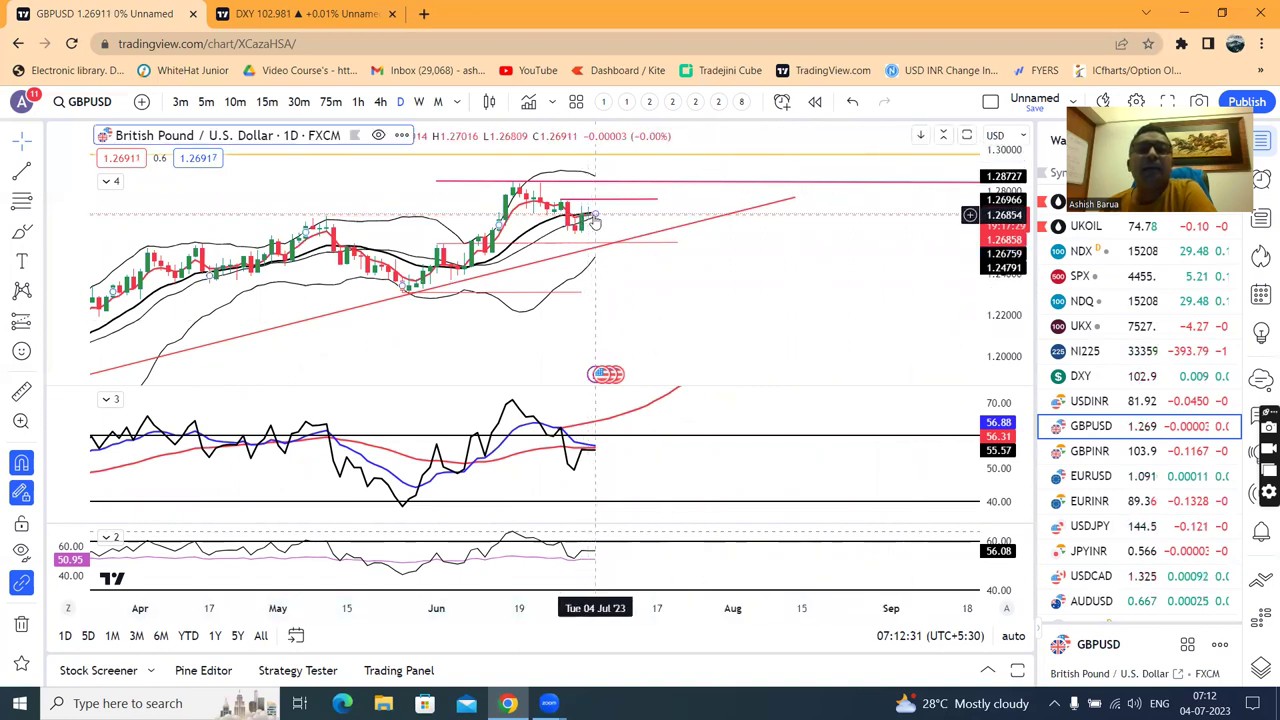
{"action": "scroll", "coordinate": [663, 269], "scroll_direction": "up", "scroll_amount": 3}
{"action": "scroll", "coordinate": [782, 316], "scroll_direction": "down", "scroll_amount": 3}
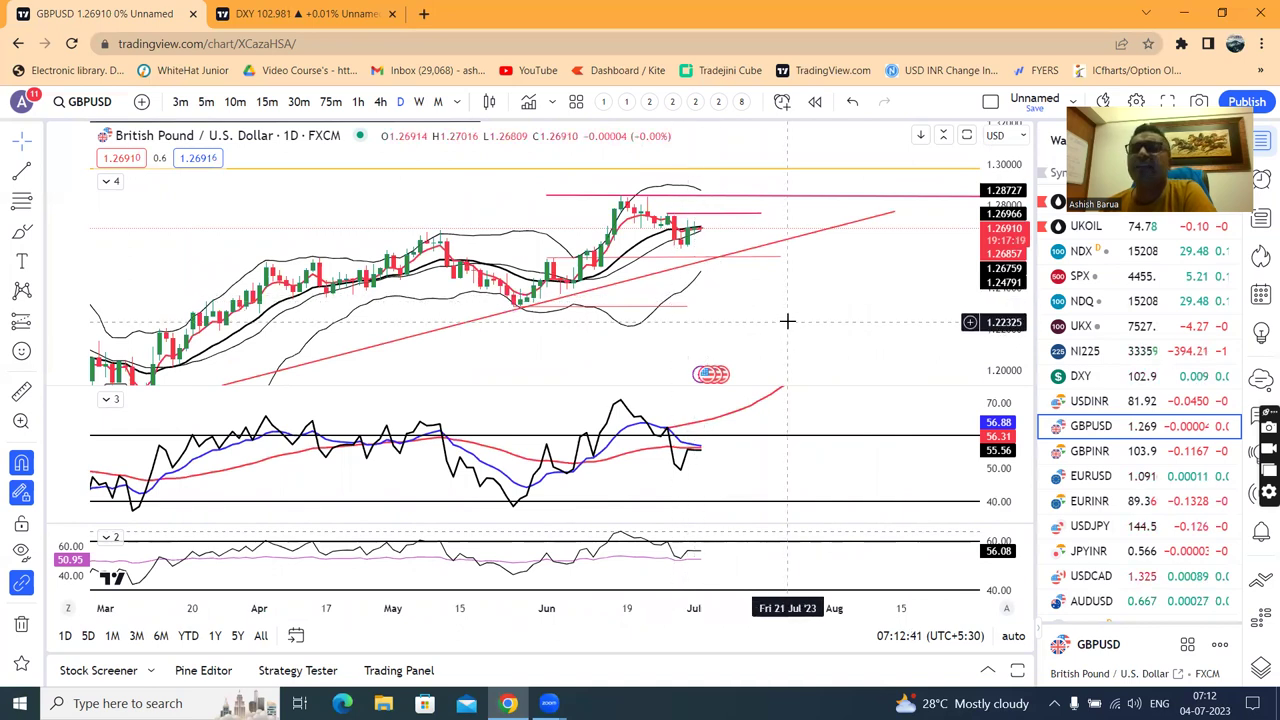
{"action": "left_click", "coordinate": [1078, 452]}
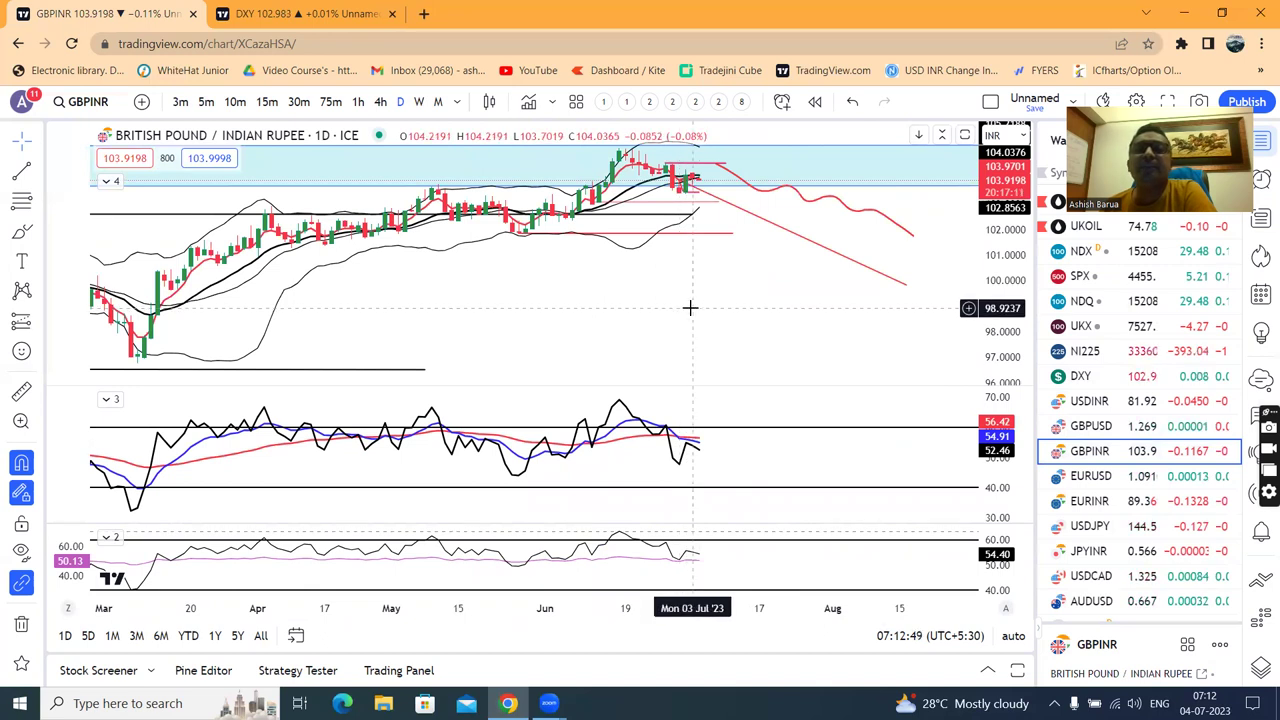
Delete the falling red trend line from the GBP/INR chart.
{"action": "left_click", "coordinate": [905, 283]}
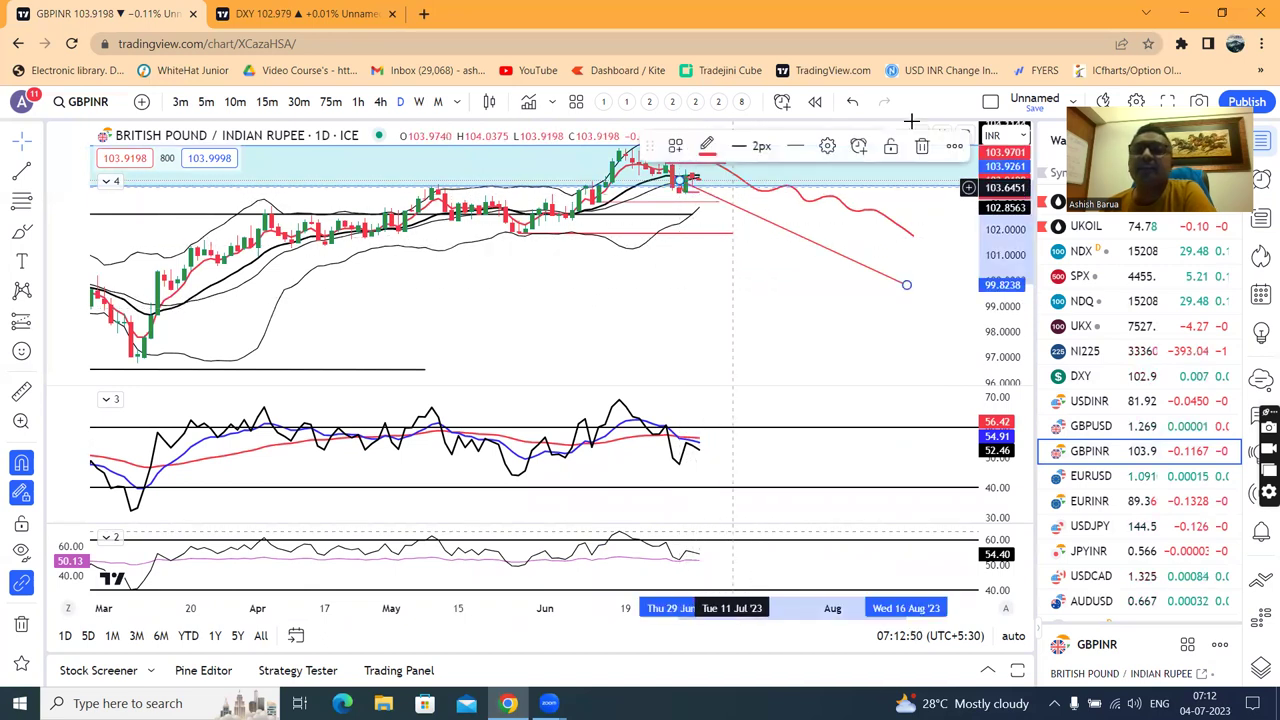
{"action": "left_click", "coordinate": [921, 146]}
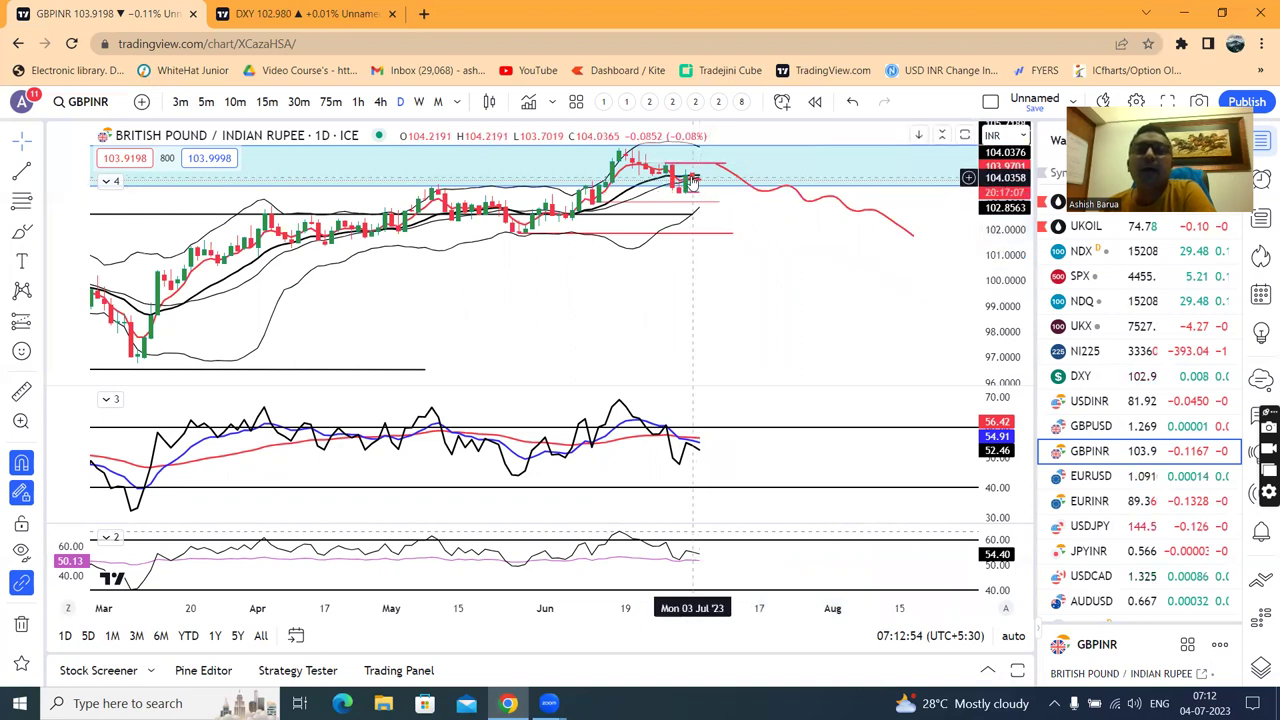
{"action": "left_click_drag", "start_coordinate": [686, 191], "coordinate": [699, 191]}
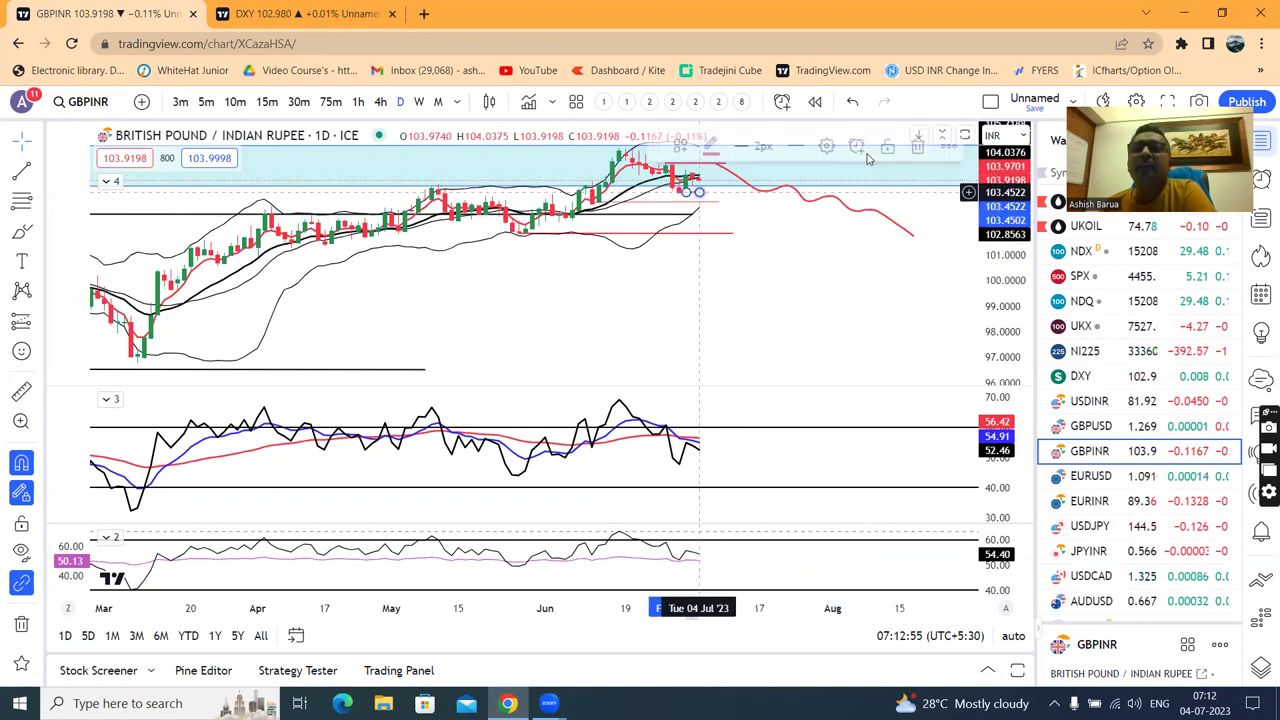
{"action": "left_click", "coordinate": [857, 214]}
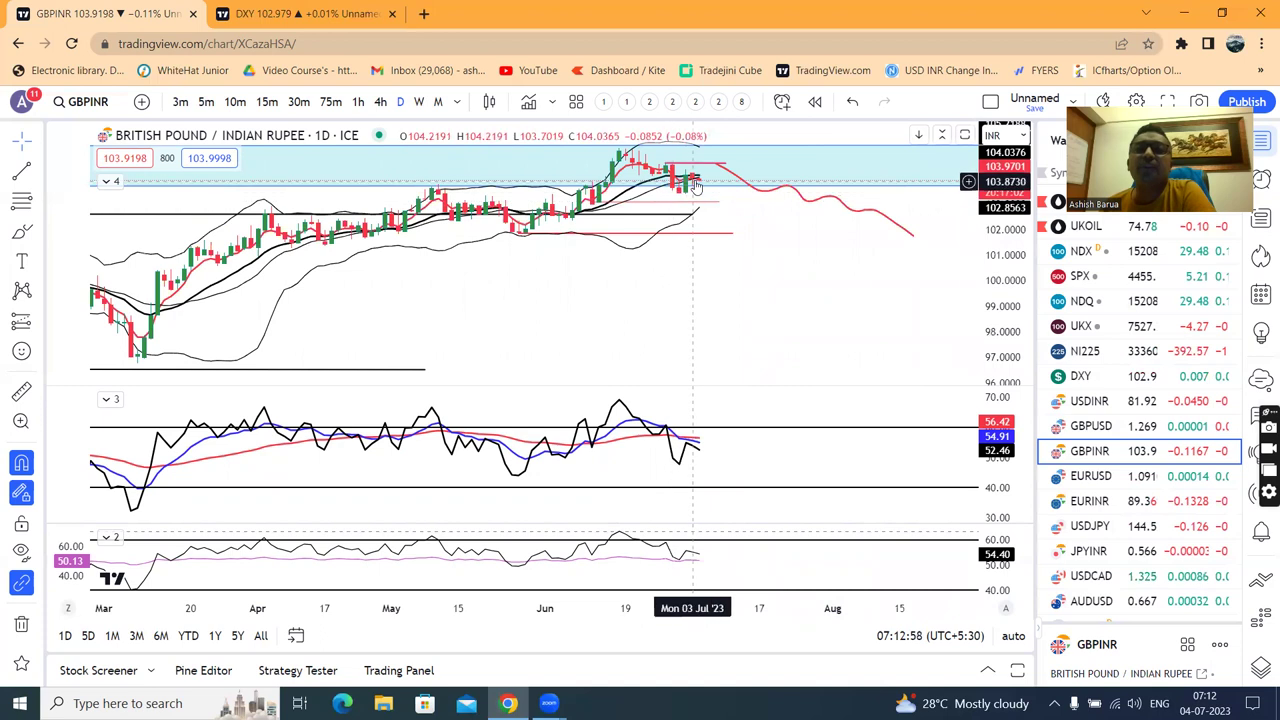
Remove the wavy red brush projection, then switch to EURUSD.
{"action": "double_click", "coordinate": [890, 222]}
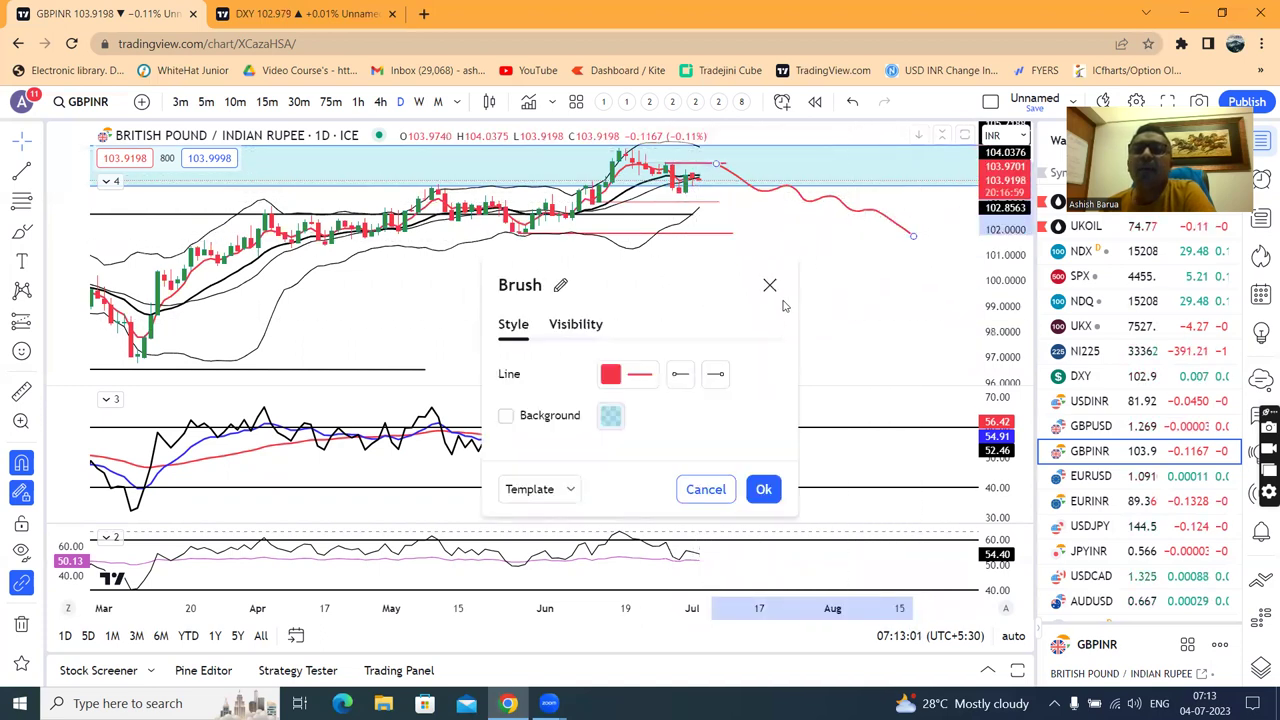
{"action": "left_click", "coordinate": [770, 287]}
{"action": "key", "text": "Delete"}
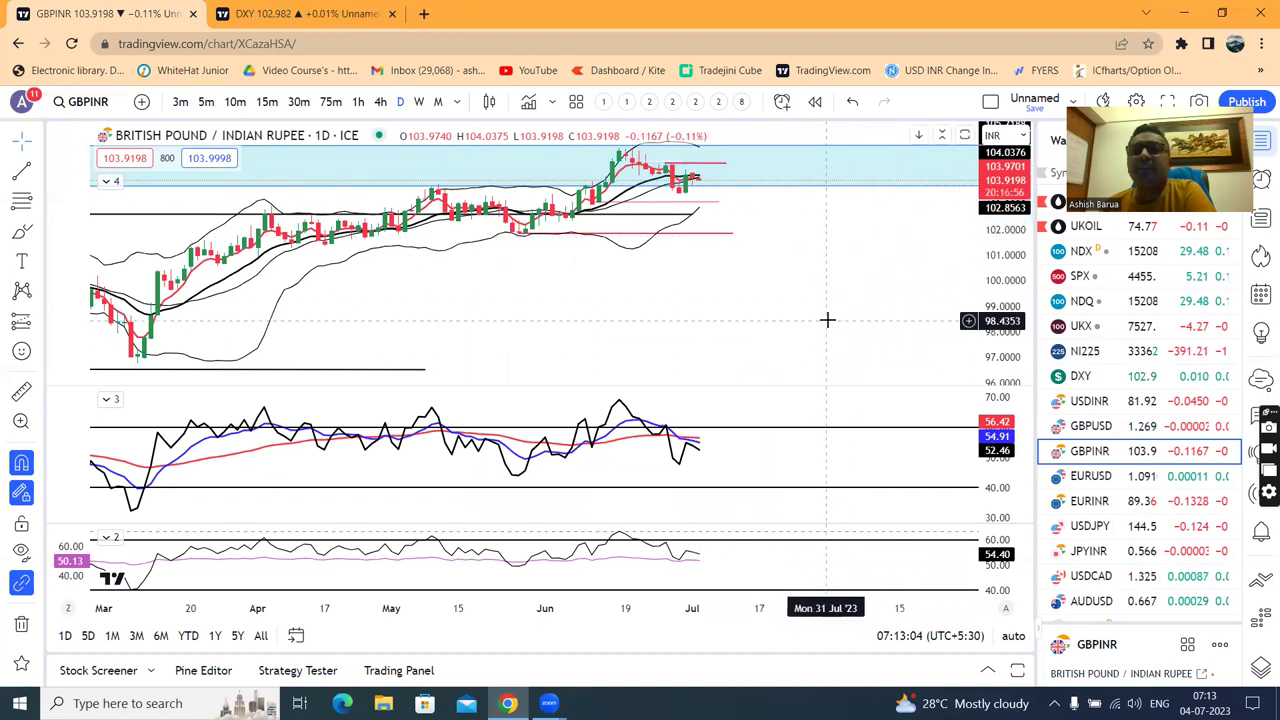
{"action": "left_click", "coordinate": [1088, 478]}
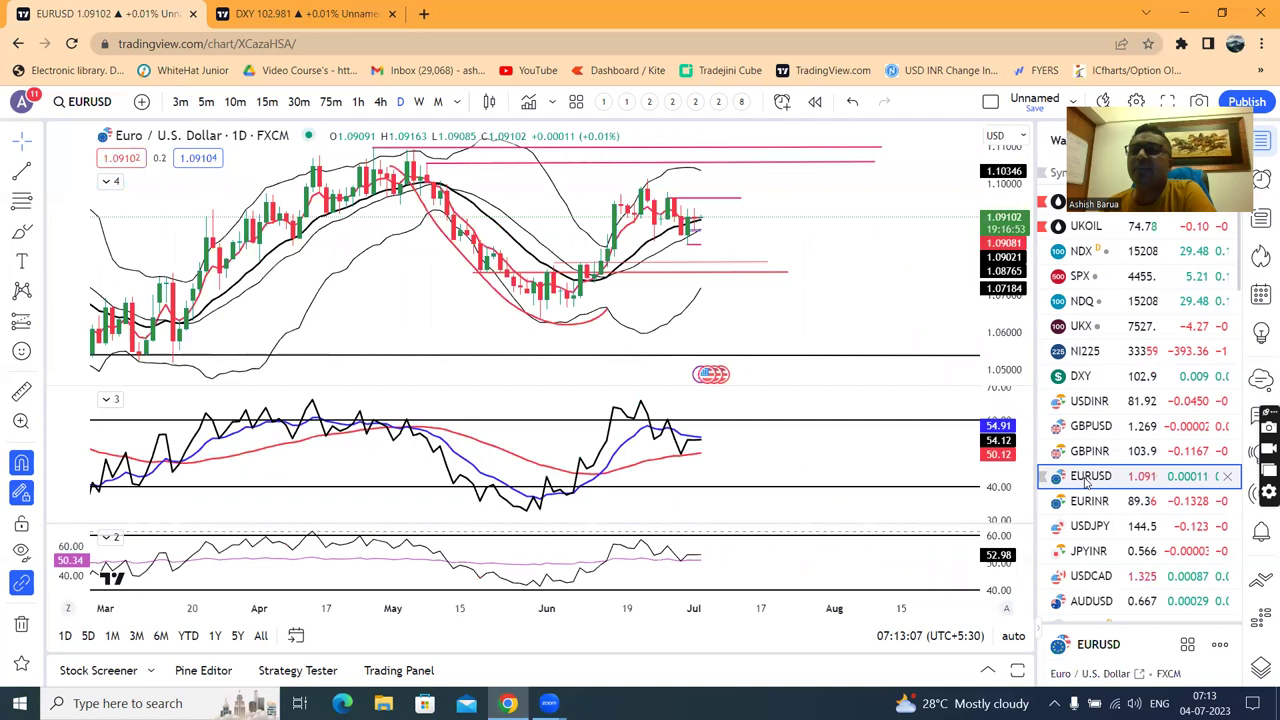
Zoom into the recent EUR/USD candles, then load the EURINR daily chart.
{"action": "left_click", "coordinate": [694, 230]}
{"action": "left_click", "coordinate": [880, 165]}
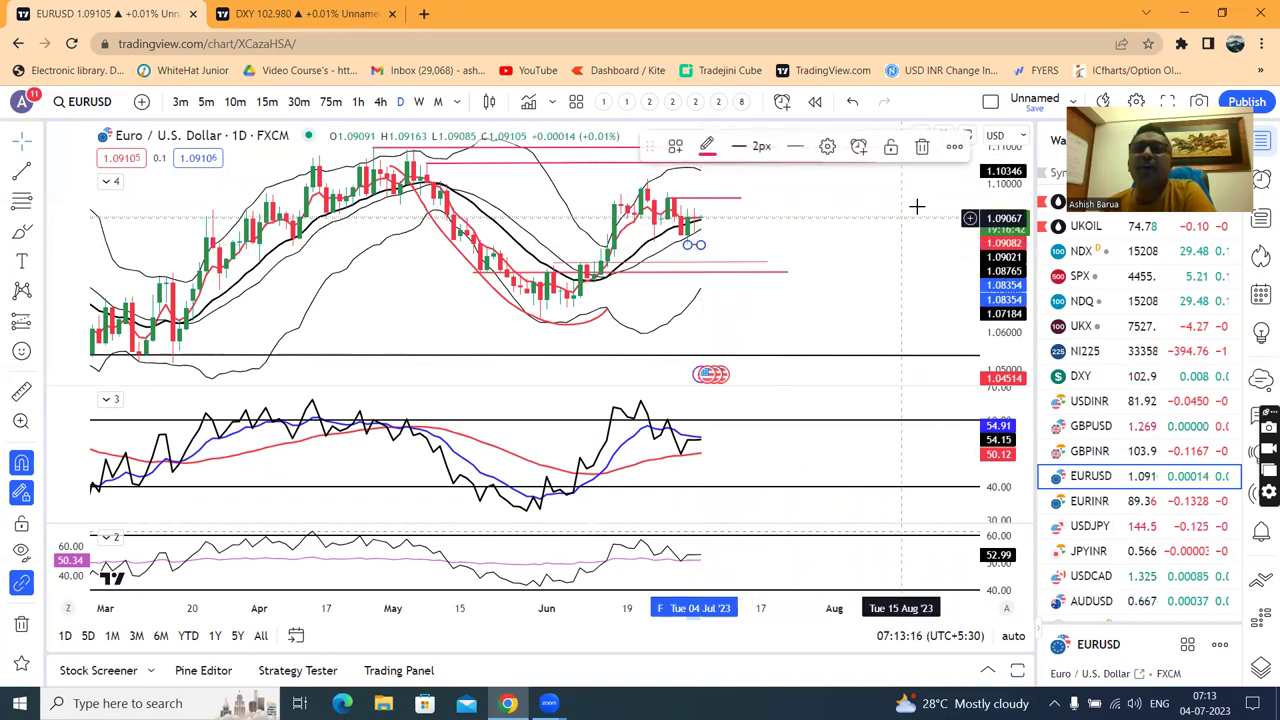
{"action": "scroll", "coordinate": [852, 272], "scroll_direction": "up", "scroll_amount": 1}
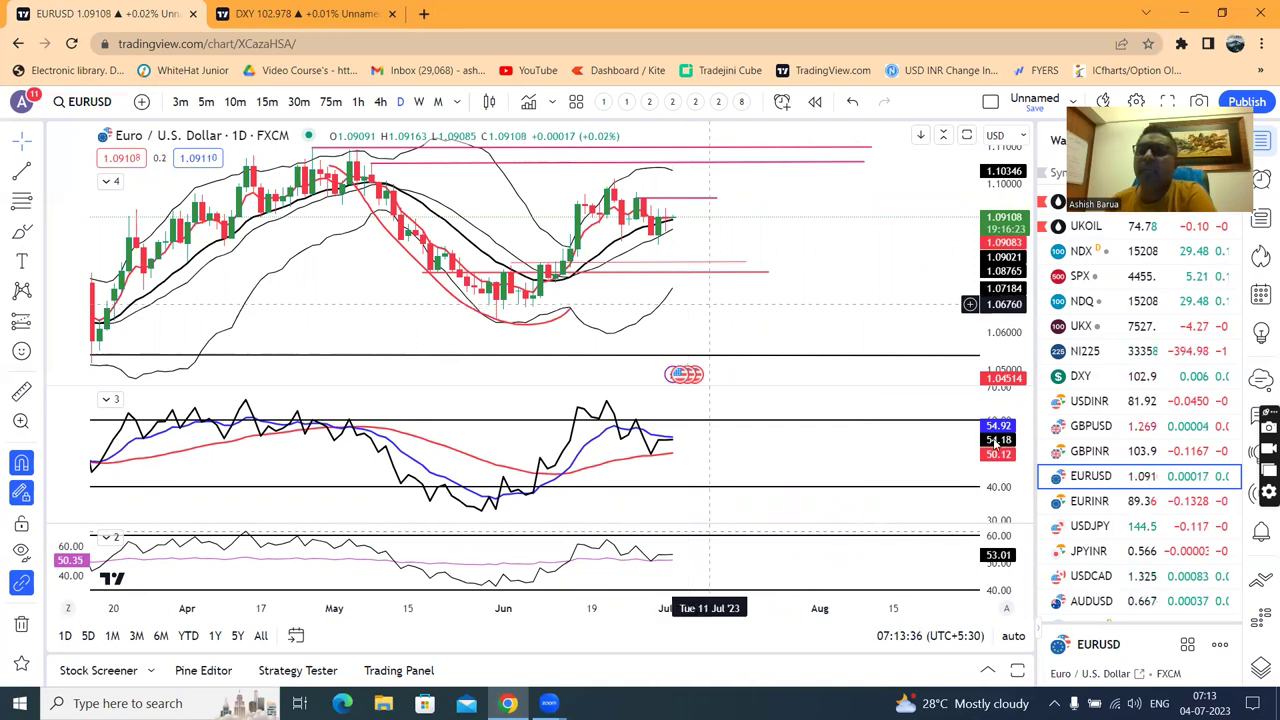
{"action": "left_click", "coordinate": [1080, 501]}
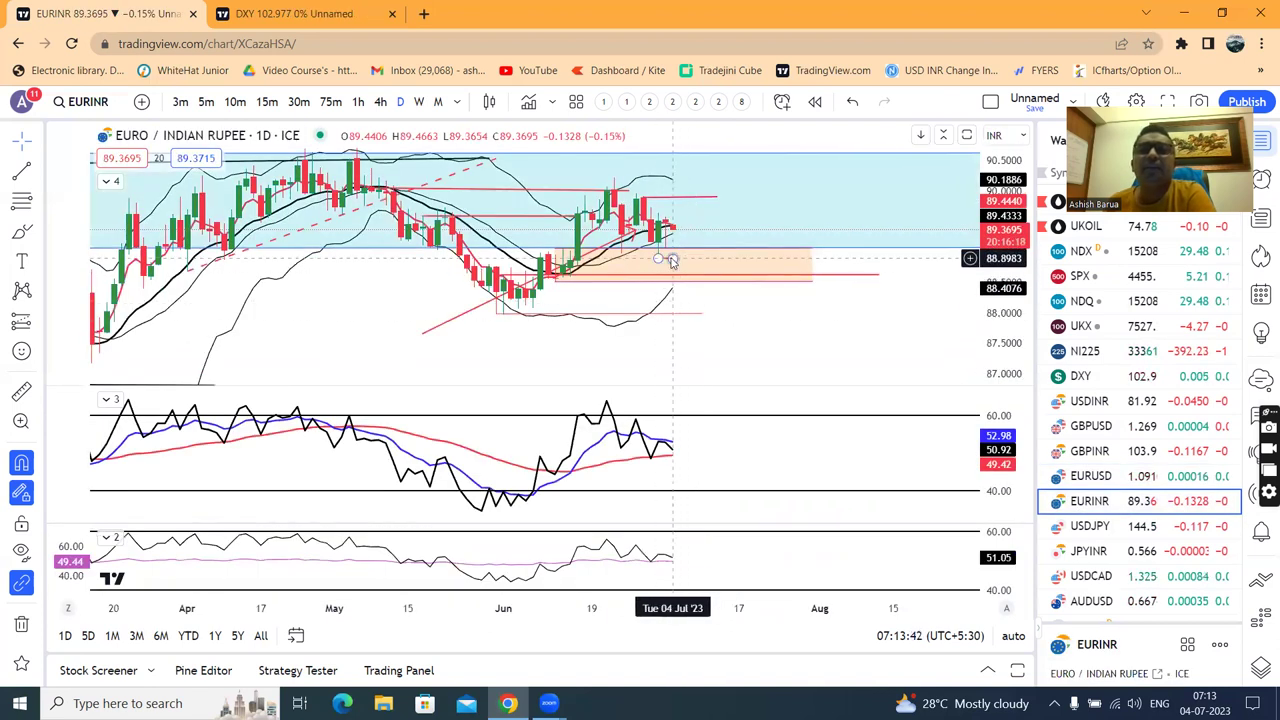
Inspect the EUR/INR red line and orange support zone up close, then switch to USDJPY.
{"action": "left_click", "coordinate": [668, 258]}
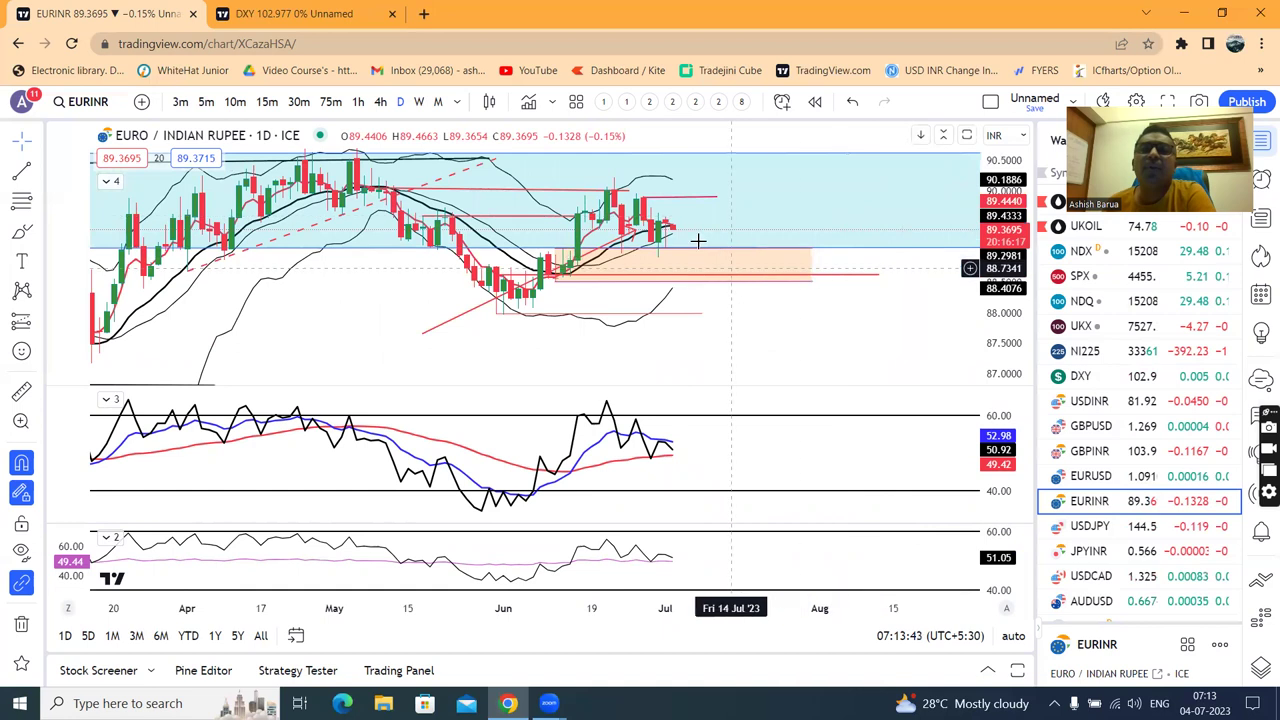
{"action": "left_click", "coordinate": [675, 255]}
{"action": "left_click", "coordinate": [891, 313]}
{"action": "scroll", "coordinate": [771, 337], "scroll_direction": "up", "scroll_amount": 1}
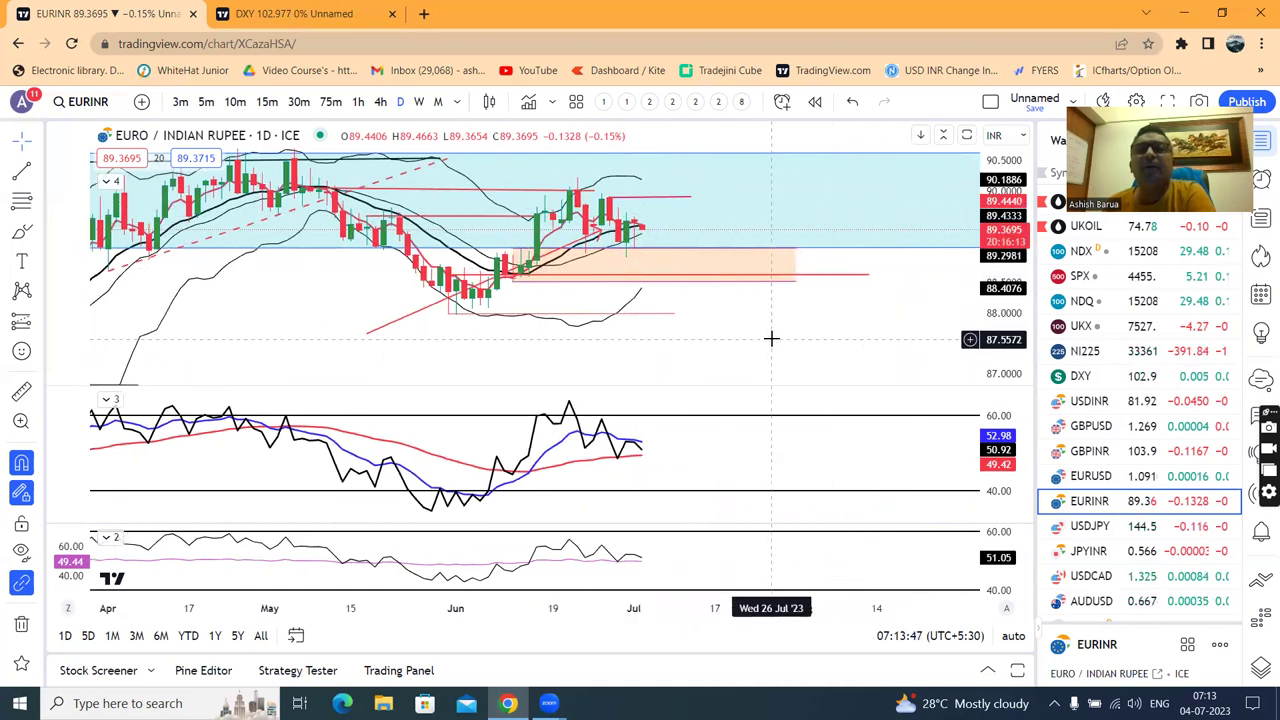
{"action": "left_click", "coordinate": [640, 253]}
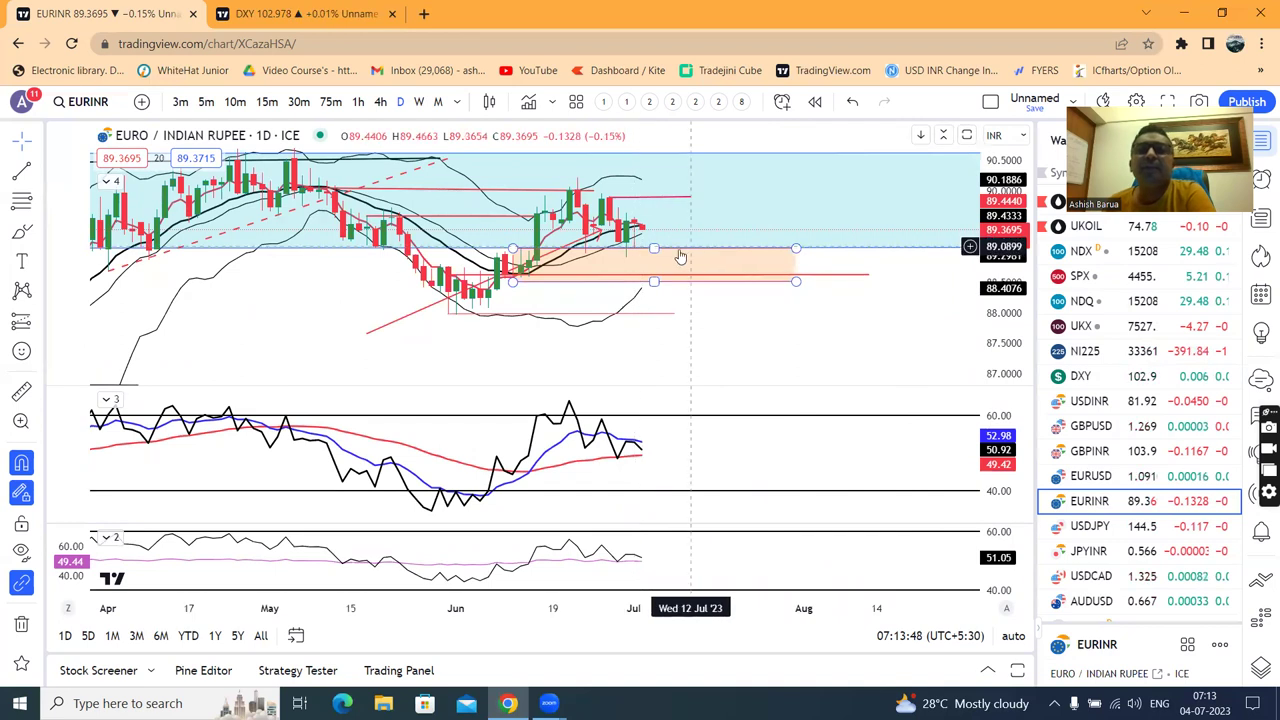
{"action": "left_click", "coordinate": [668, 242]}
{"action": "left_click", "coordinate": [712, 253]}
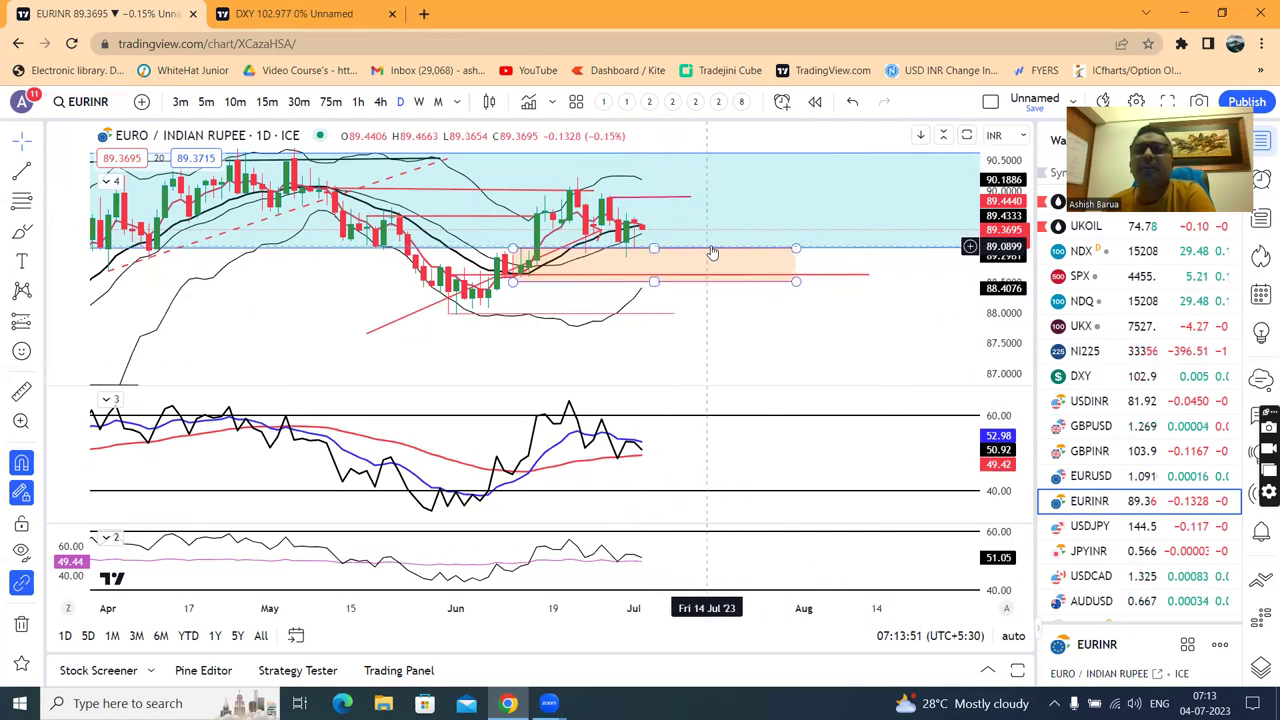
{"action": "left_click", "coordinate": [707, 233]}
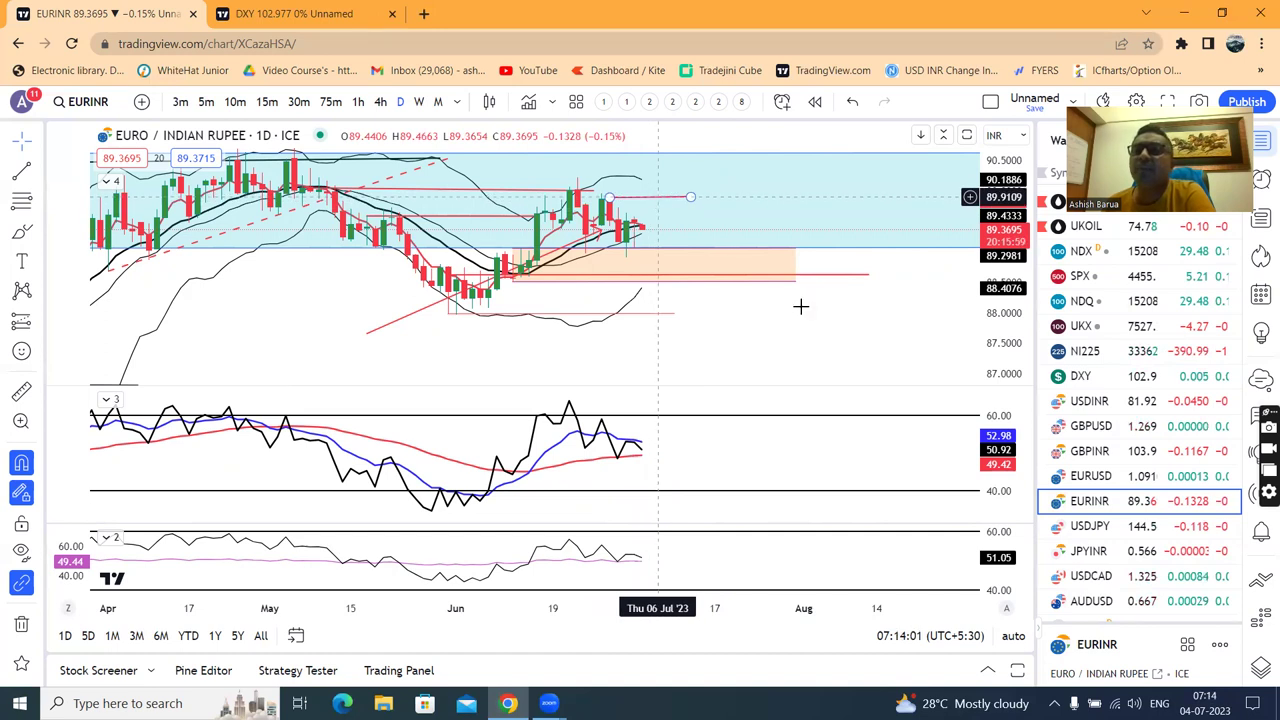
{"action": "left_click", "coordinate": [1095, 530]}
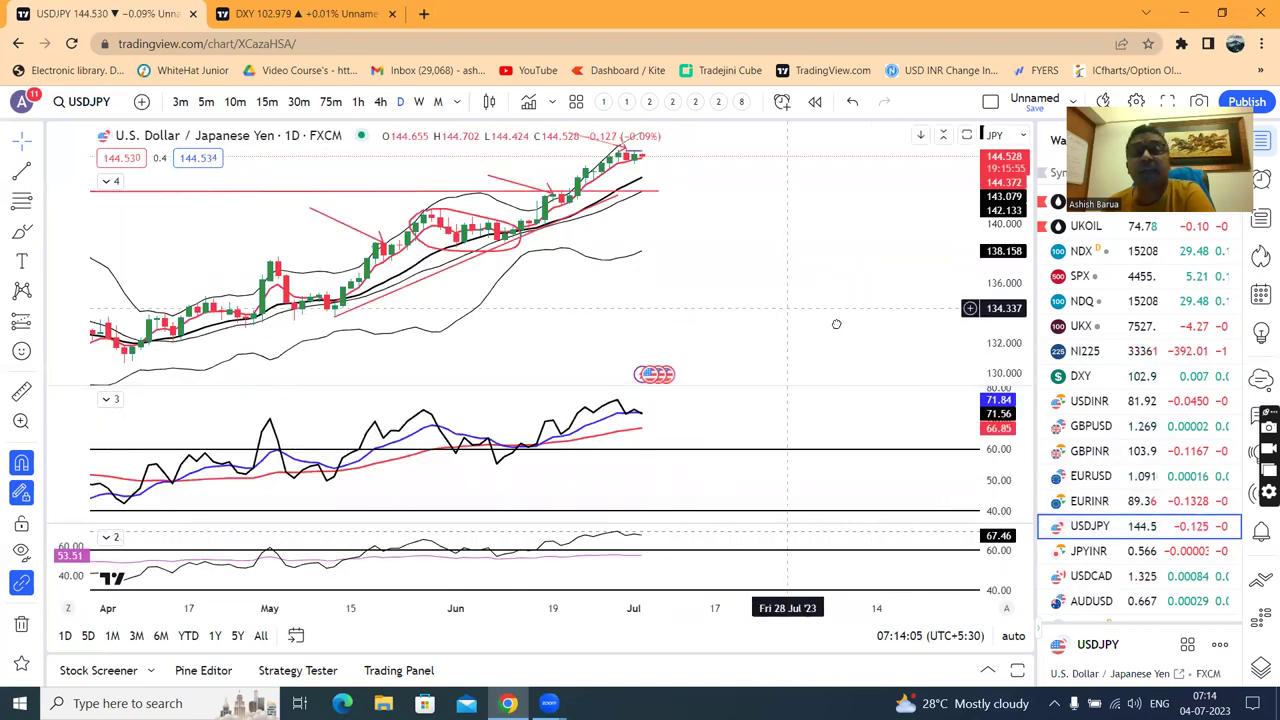
Pan and zoom through the USD/JPY uptrend, then load the JPYINR chart.
{"action": "scroll", "coordinate": [833, 322], "scroll_direction": "left", "scroll_amount": 3}
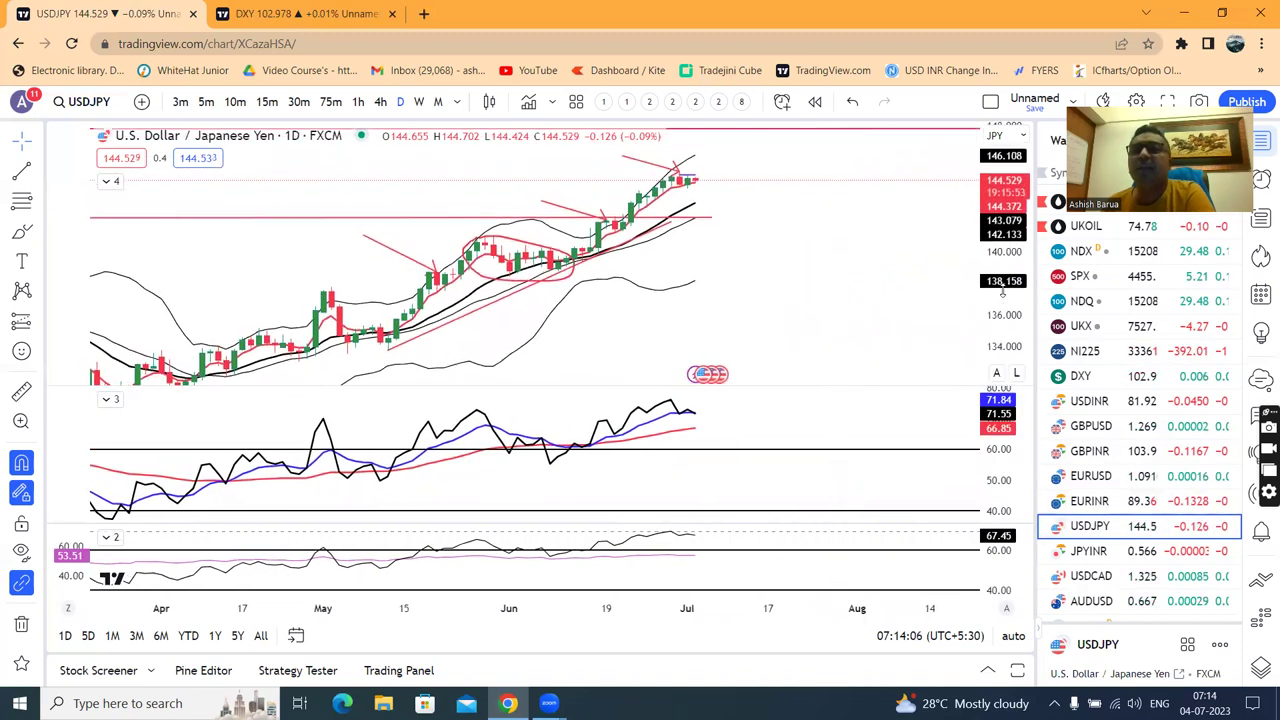
{"action": "scroll", "coordinate": [891, 320], "scroll_direction": "up", "scroll_amount": 2}
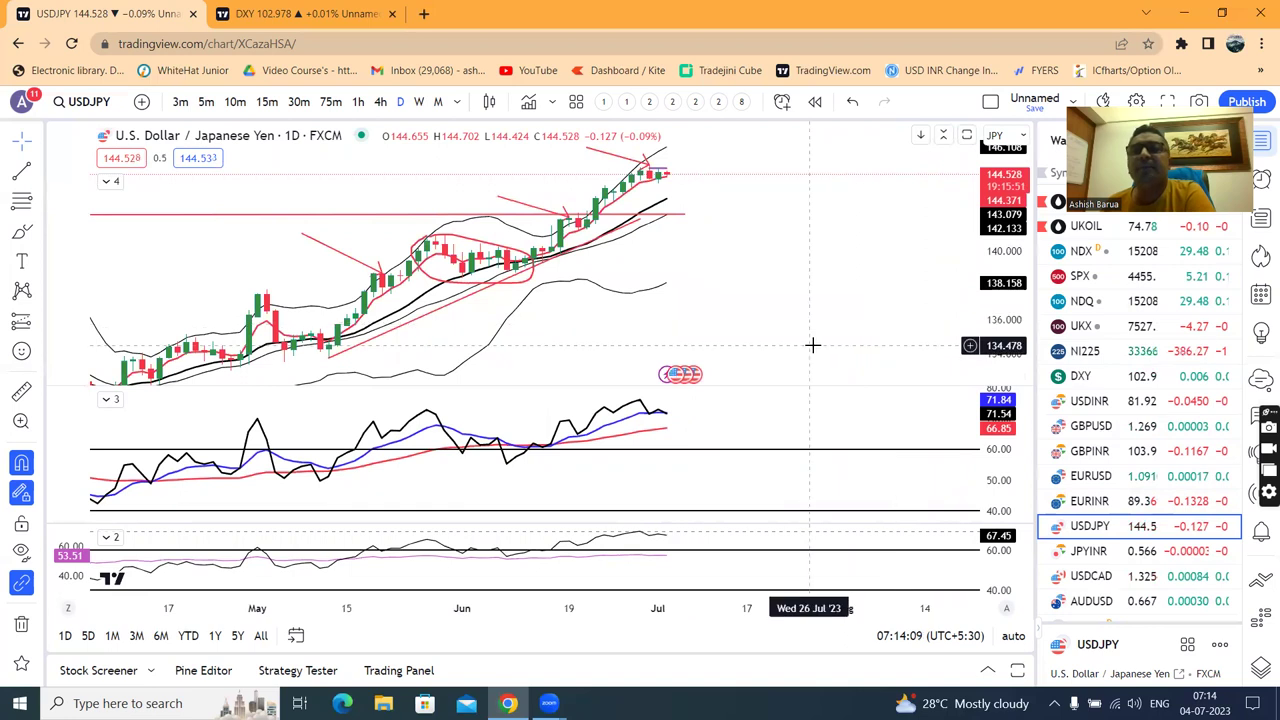
{"action": "scroll", "coordinate": [812, 345], "scroll_direction": "left", "scroll_amount": 3}
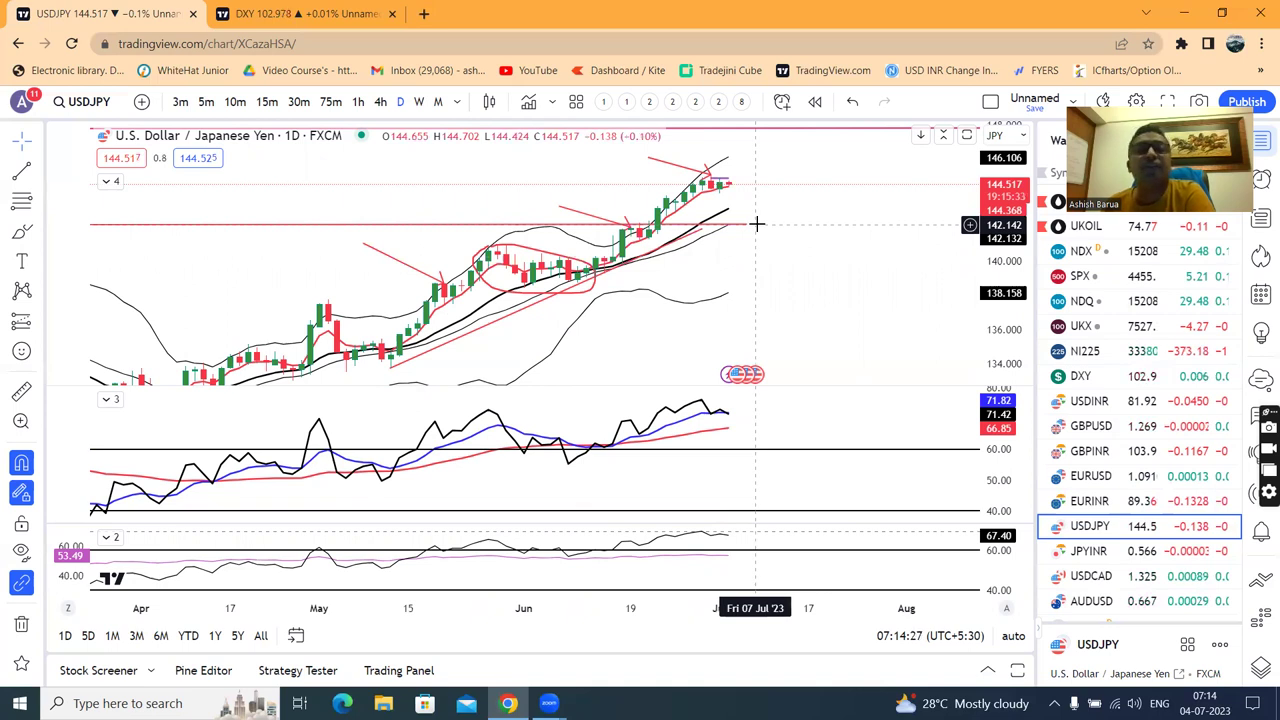
{"action": "left_click", "coordinate": [1090, 552]}
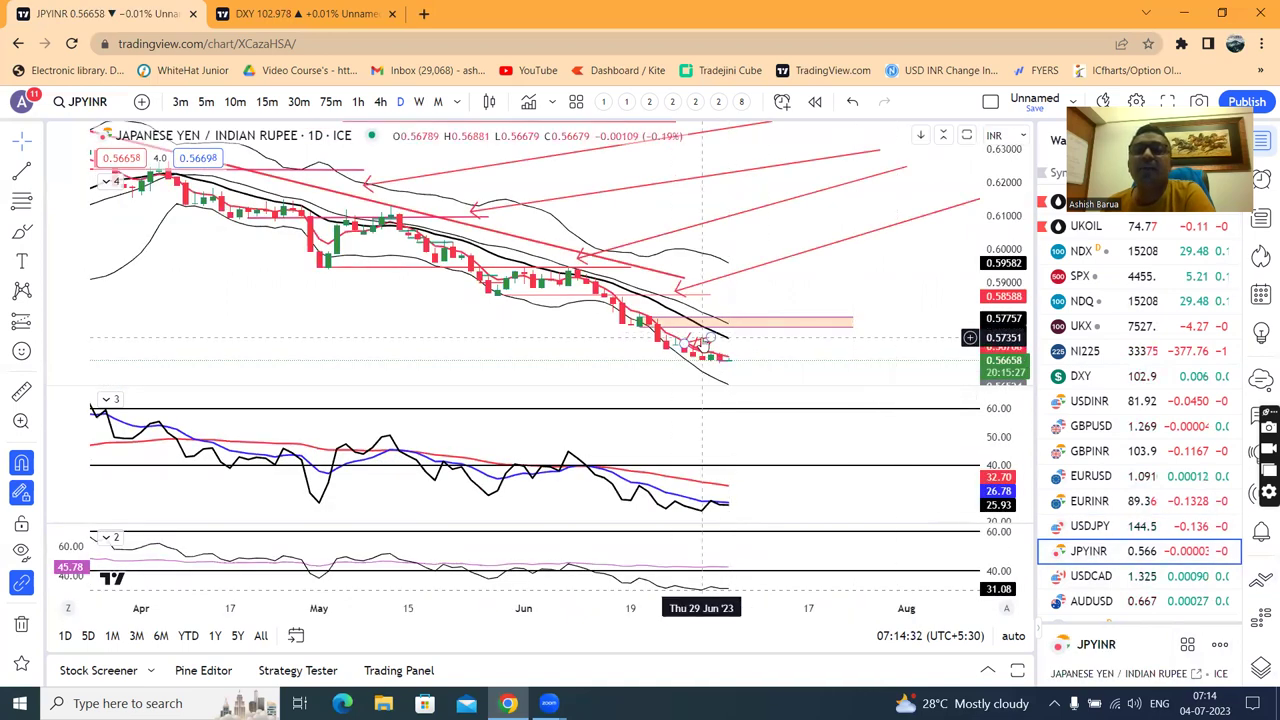
Delete the stray small drawings beside the latest JPY/INR candles.
{"action": "left_click", "coordinate": [703, 342]}
{"action": "left_click", "coordinate": [924, 147]}
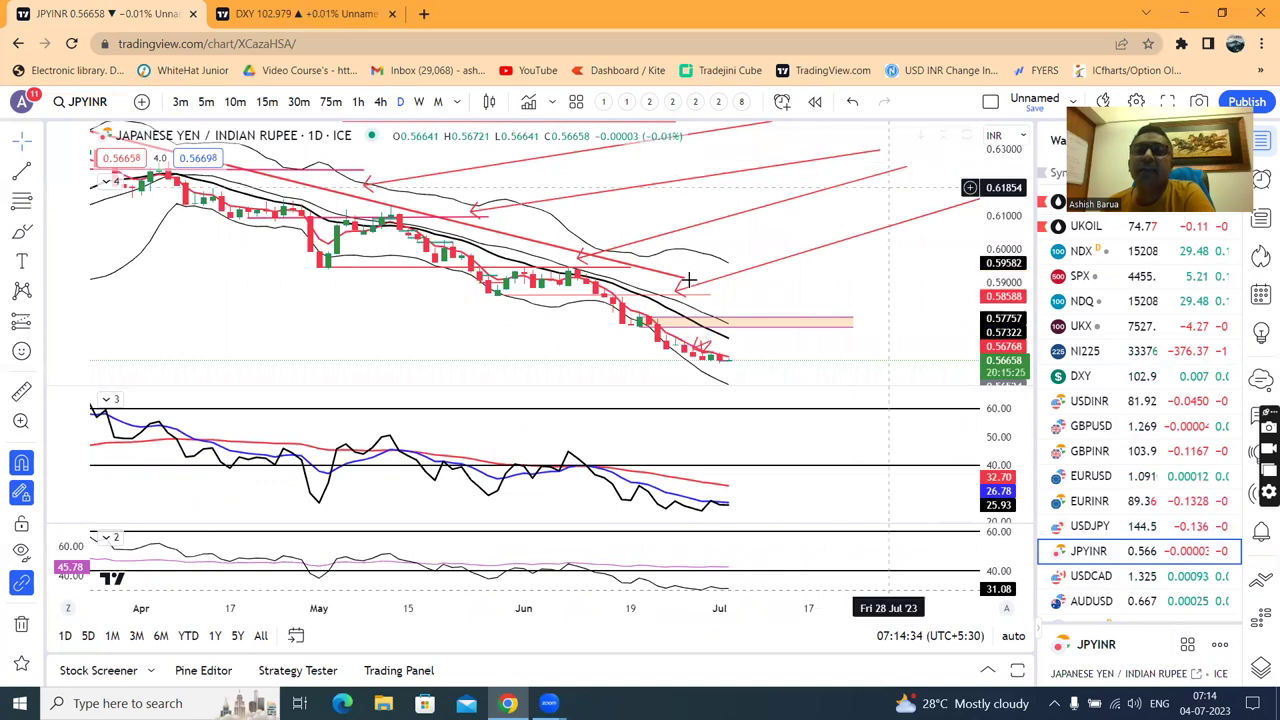
{"action": "left_click", "coordinate": [703, 349]}
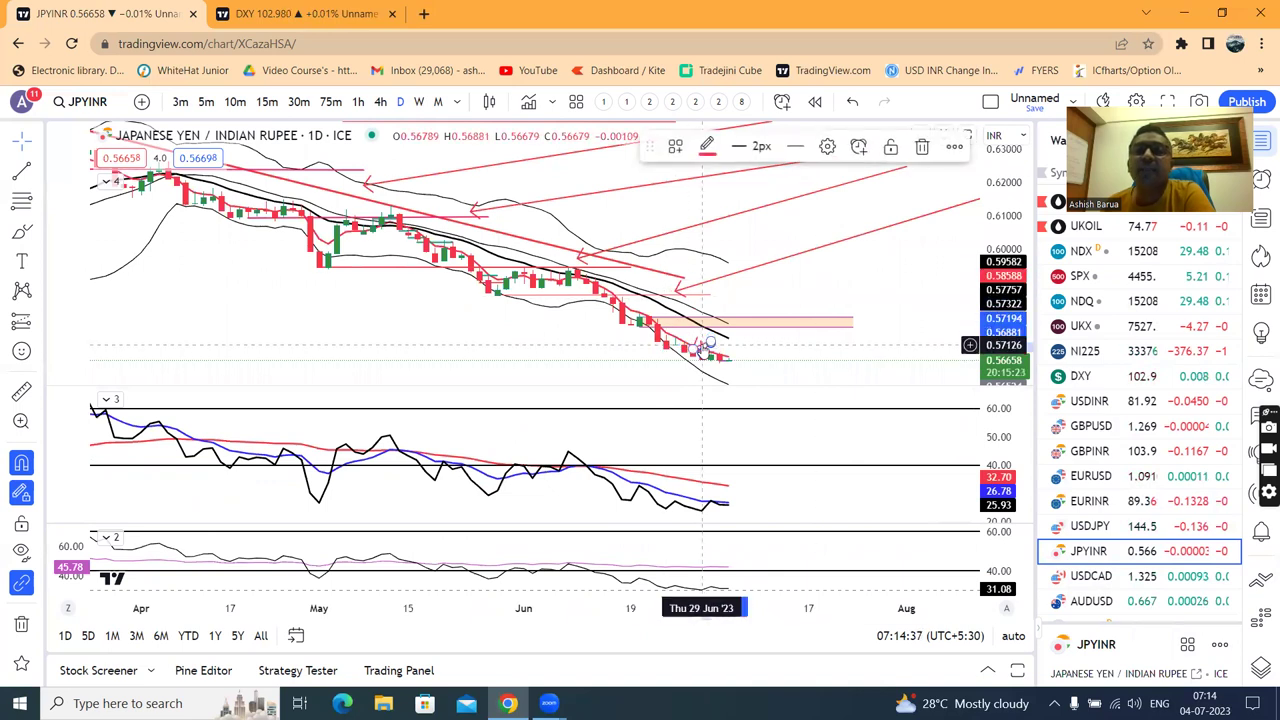
{"action": "left_click", "coordinate": [924, 147]}
{"action": "left_click", "coordinate": [705, 344]}
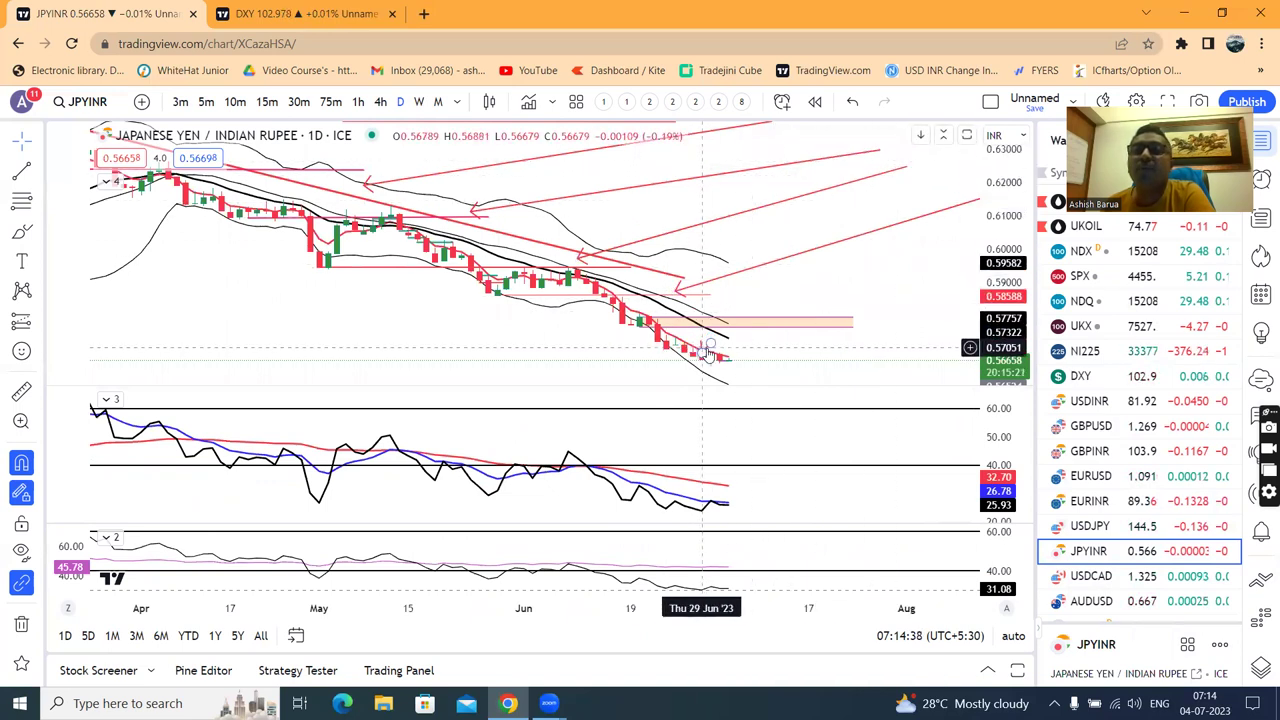
{"action": "left_click", "coordinate": [922, 147]}
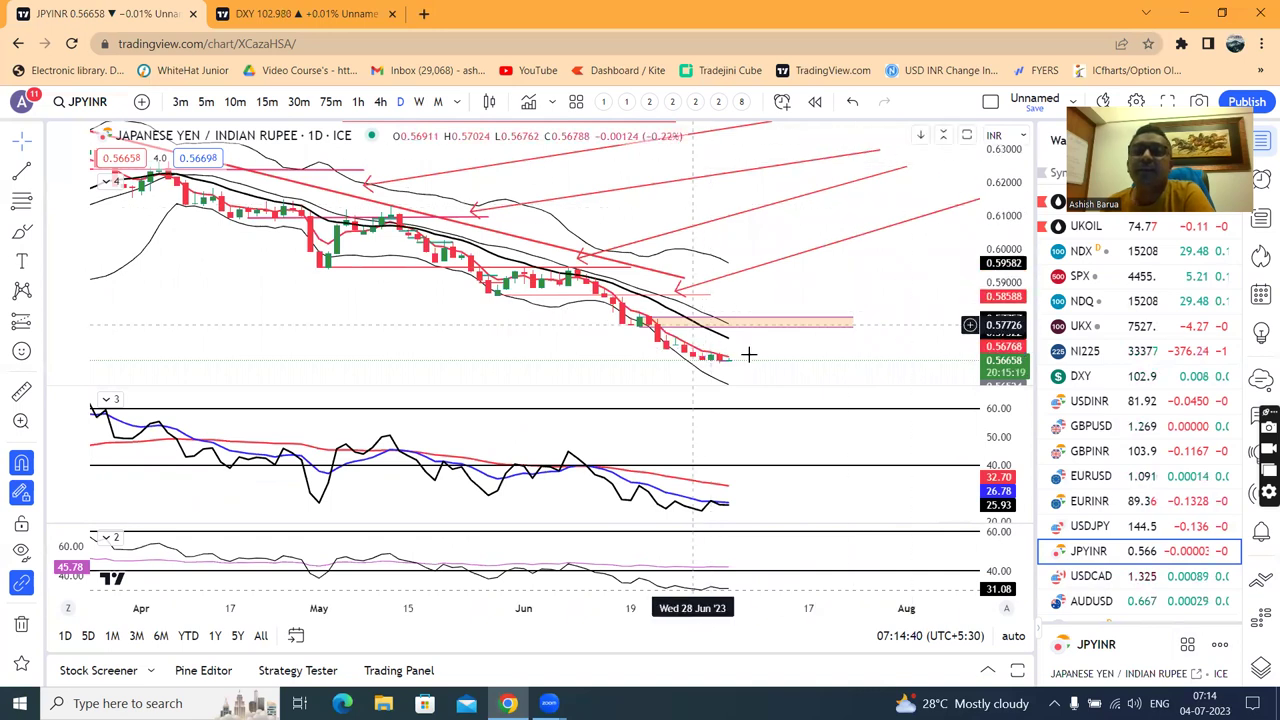
Stretch the price scale and pan the chart to leave space after July.
{"action": "left_click_drag", "start_coordinate": [936, 337], "coordinate": [871, 150]}
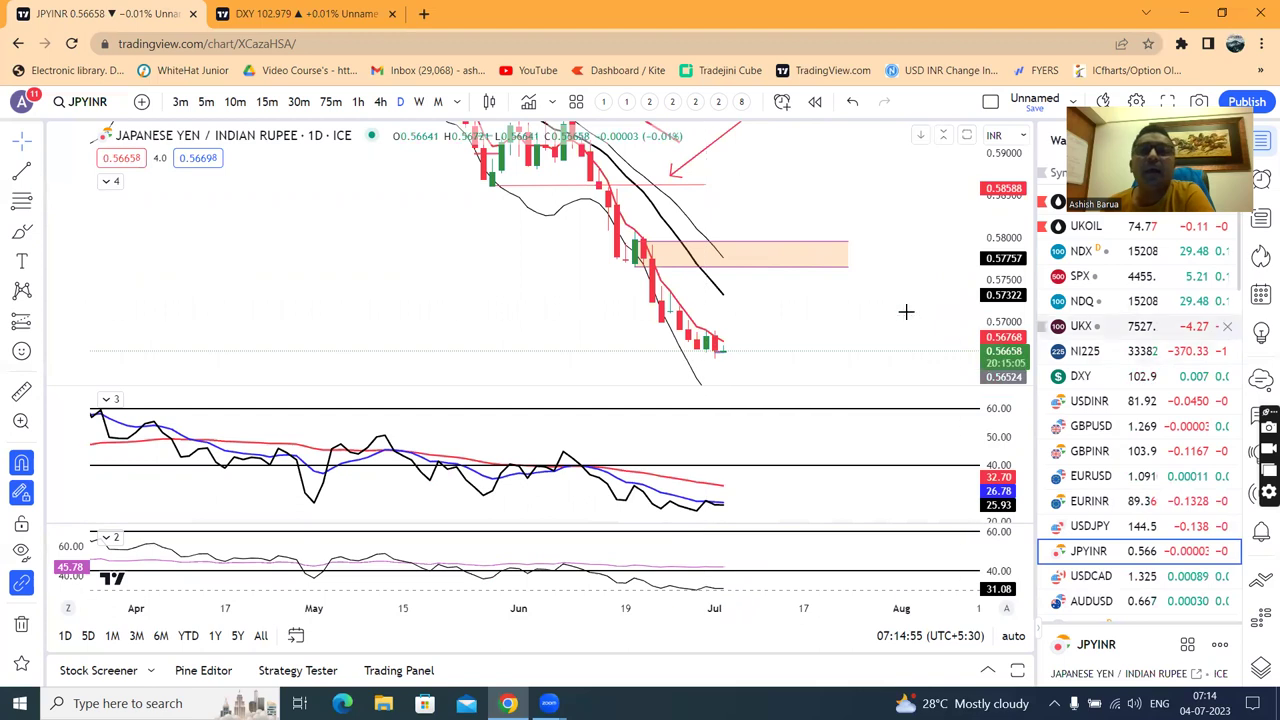
{"action": "left_click_drag", "start_coordinate": [814, 330], "coordinate": [940, 331]}
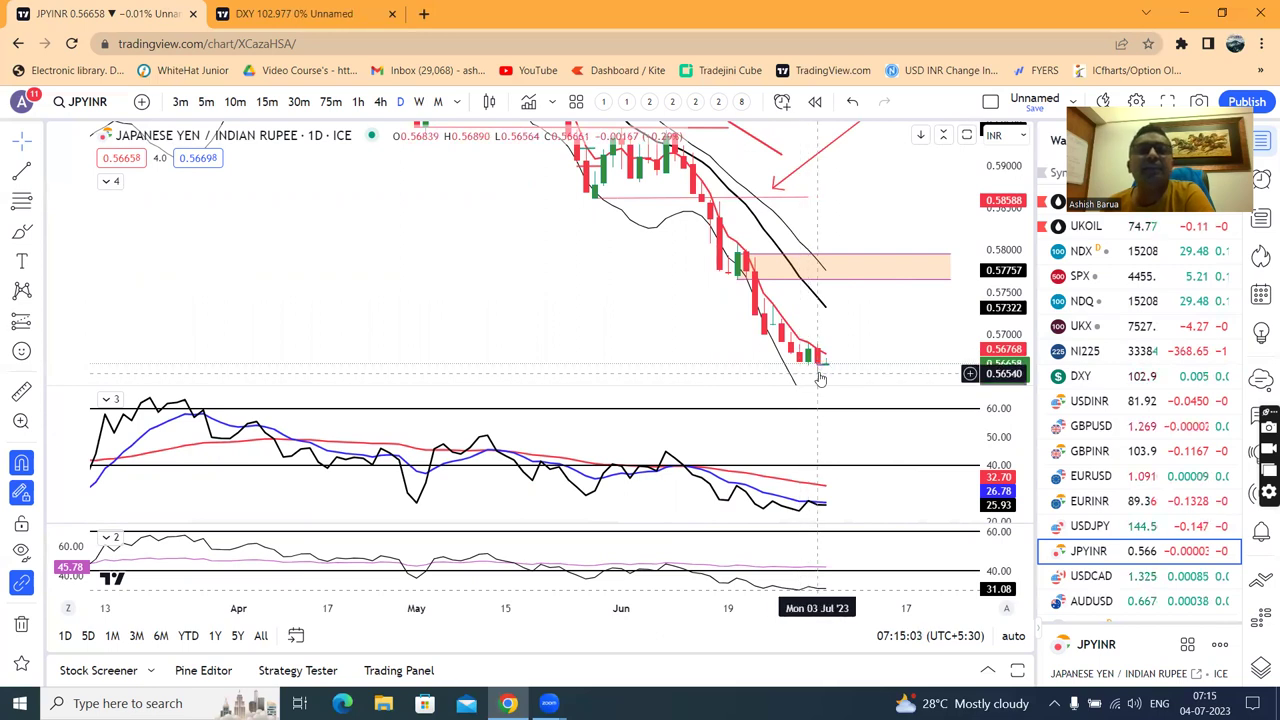
{"action": "left_click_drag", "start_coordinate": [889, 329], "coordinate": [743, 309]}
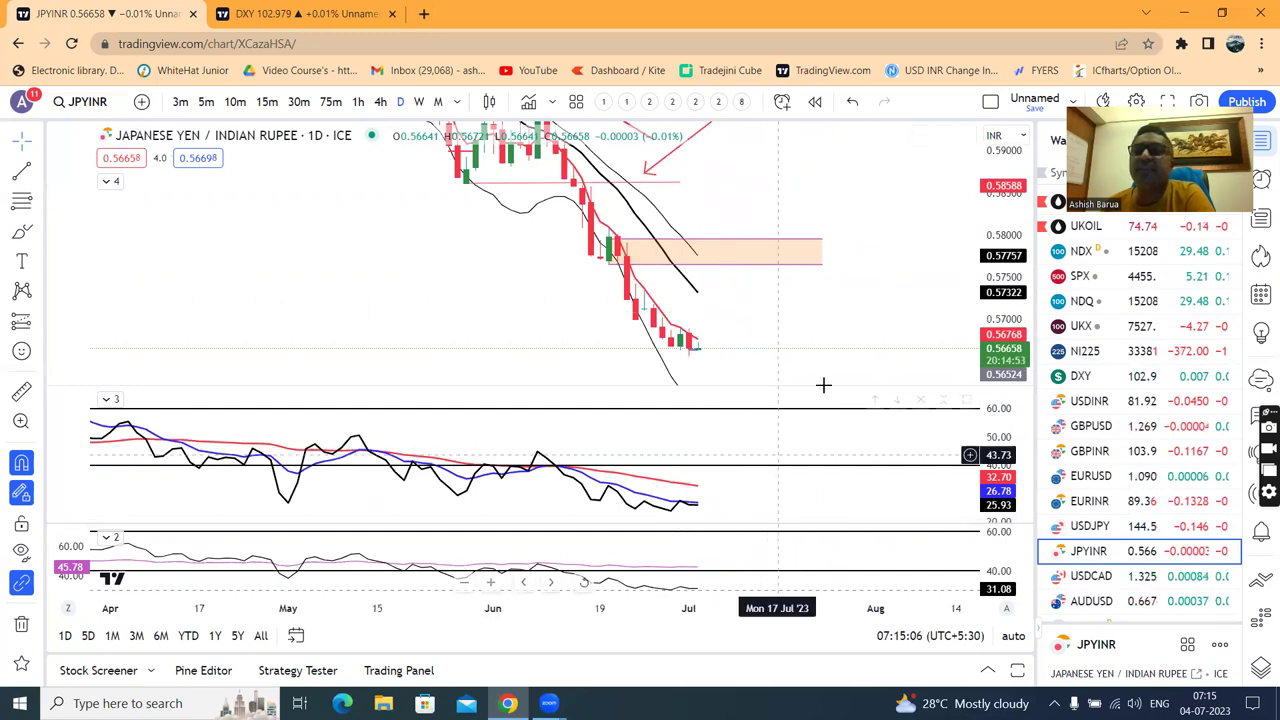
Delete the old small drawing near the last JPY/INR candles.
{"action": "double_click", "coordinate": [690, 344]}
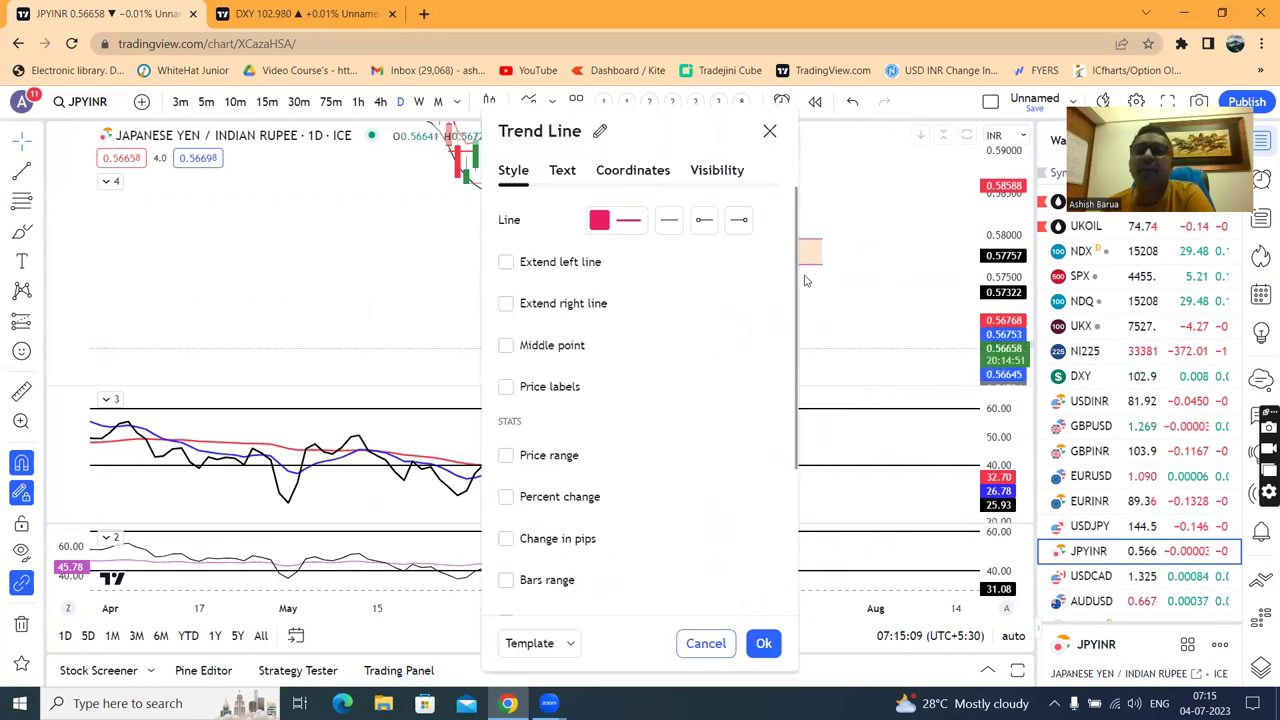
{"action": "left_click", "coordinate": [769, 131]}
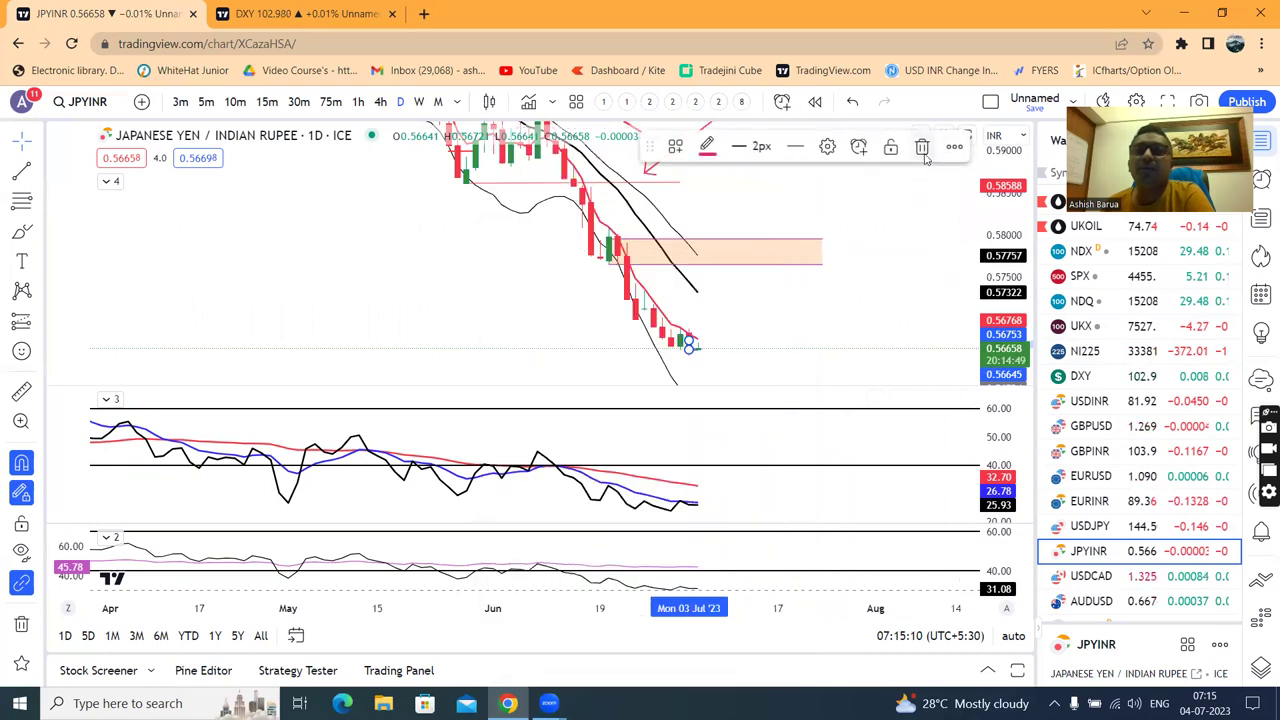
{"action": "left_click", "coordinate": [693, 348]}
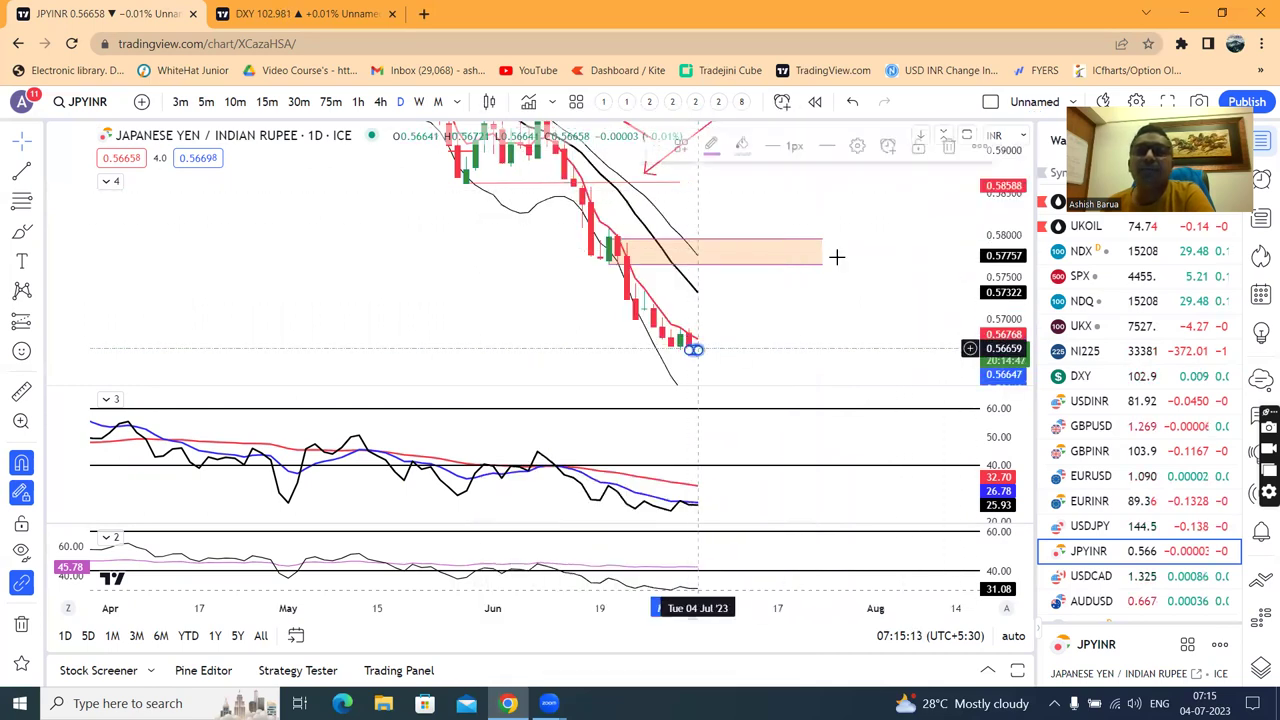
{"action": "left_click", "coordinate": [953, 148]}
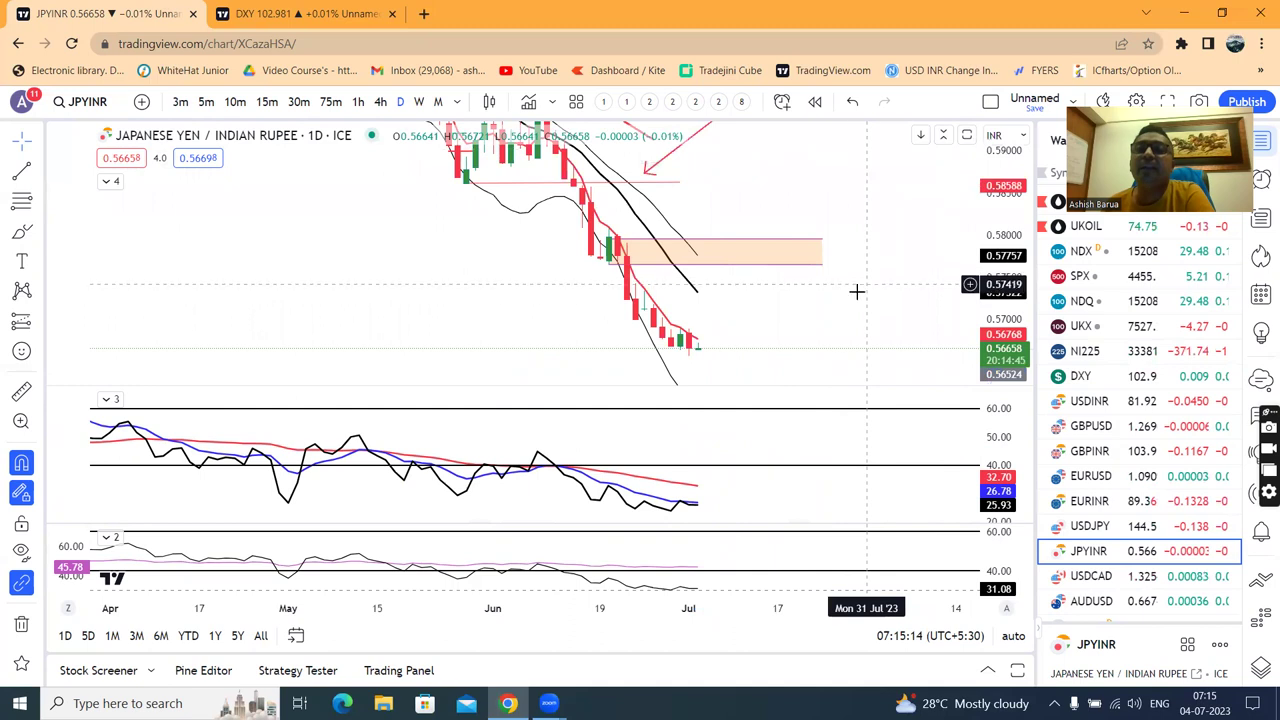
{"action": "scroll", "coordinate": [839, 338], "scroll_direction": "down", "scroll_amount": 1}
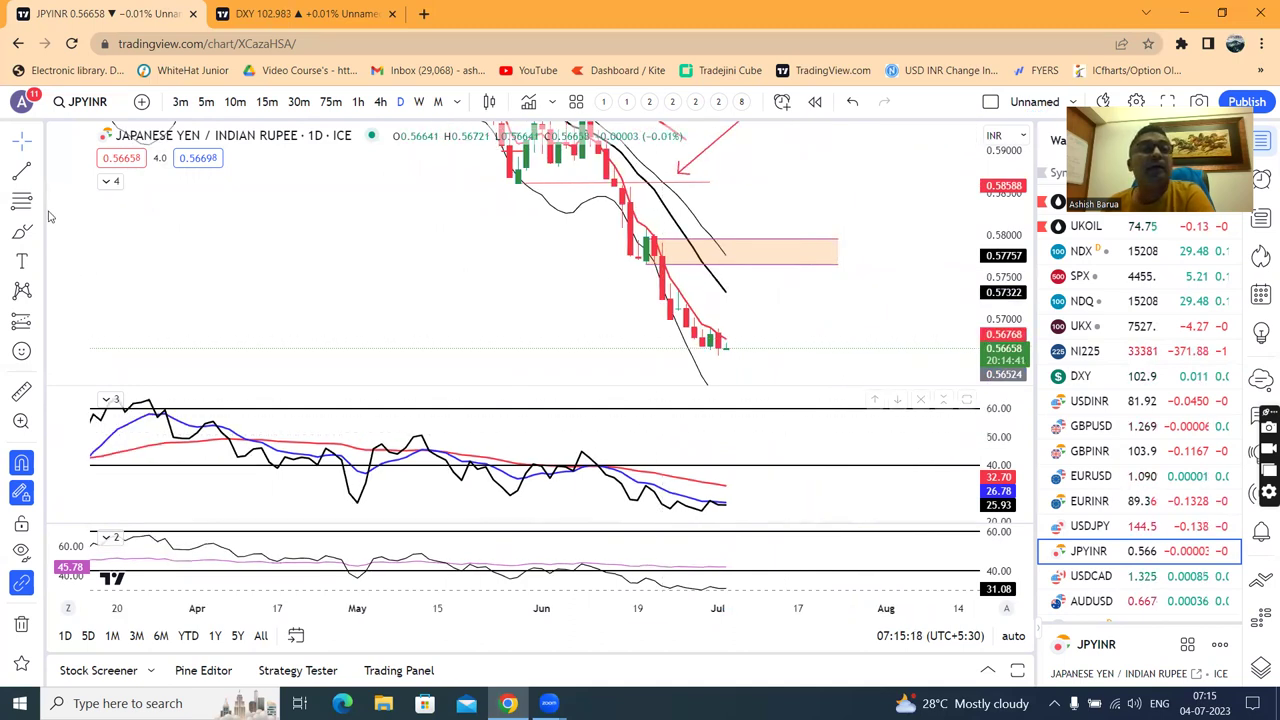
Draw a short horizontal trend line at about 0.5689 just above the latest candles.
{"action": "left_click", "coordinate": [37, 172]}
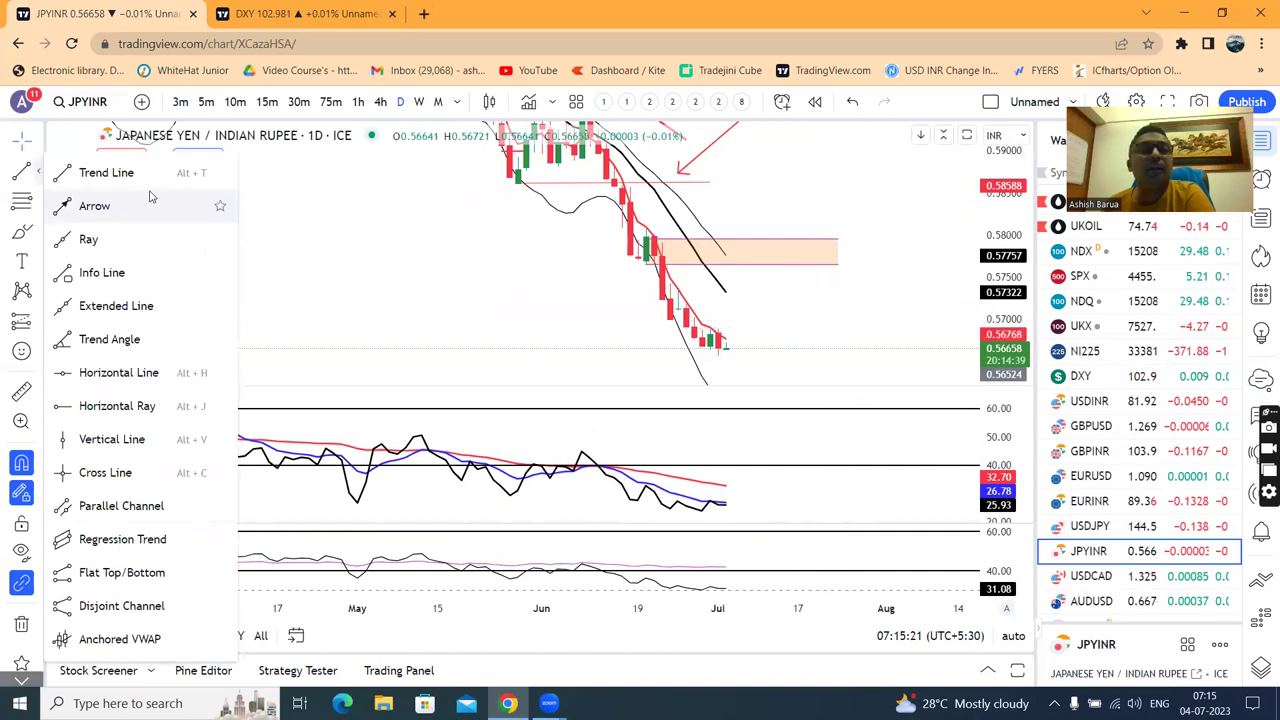
{"action": "left_click", "coordinate": [120, 172]}
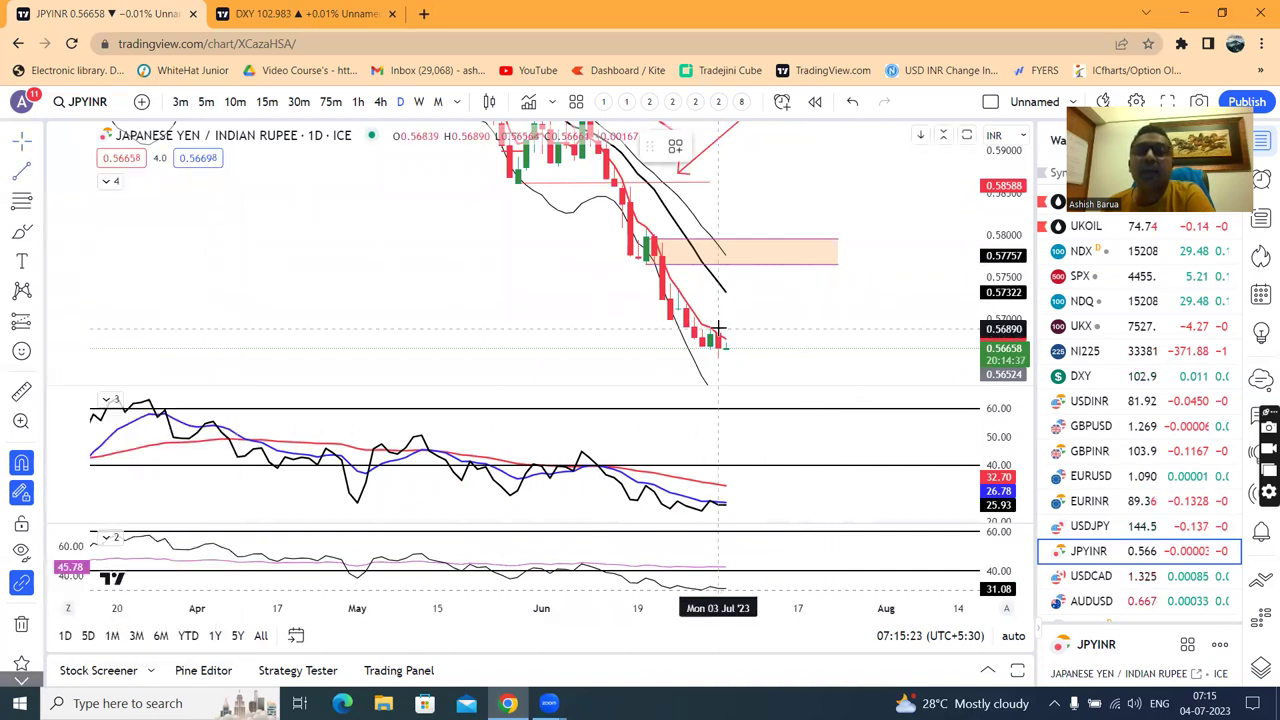
{"action": "left_click", "coordinate": [718, 328]}
{"action": "left_click", "coordinate": [822, 328]}
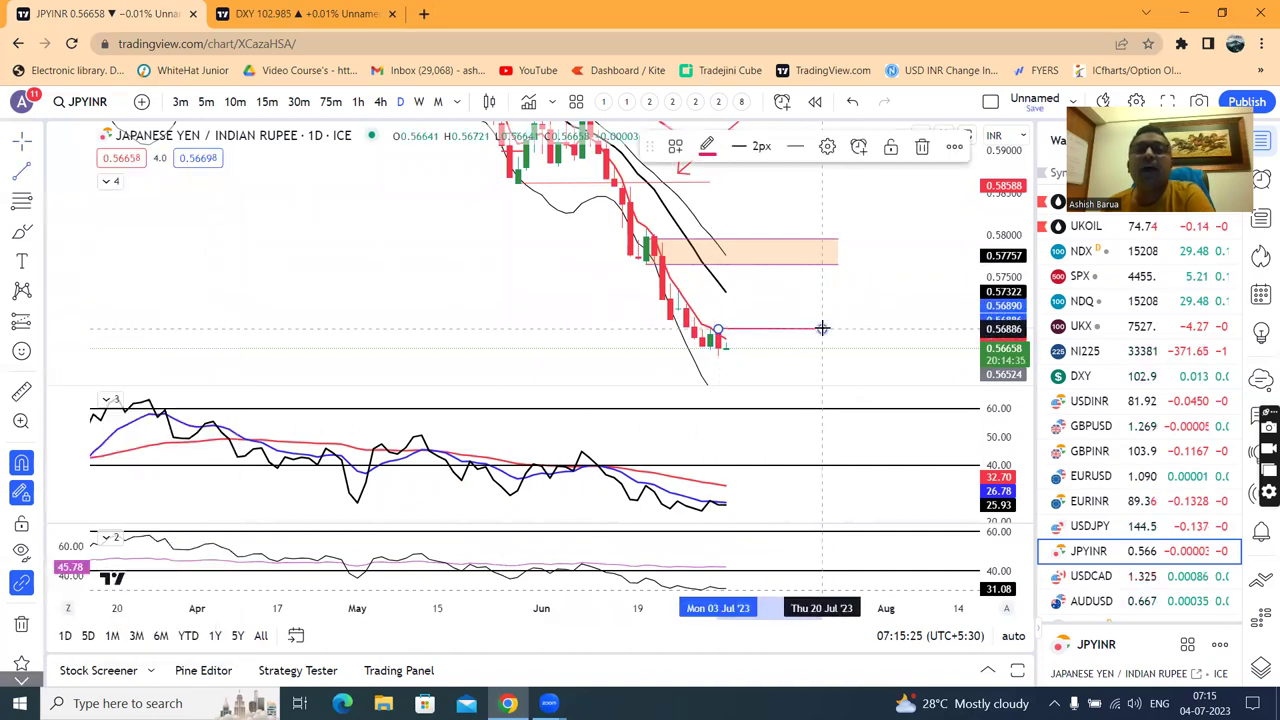
{"action": "left_click", "coordinate": [22, 142]}
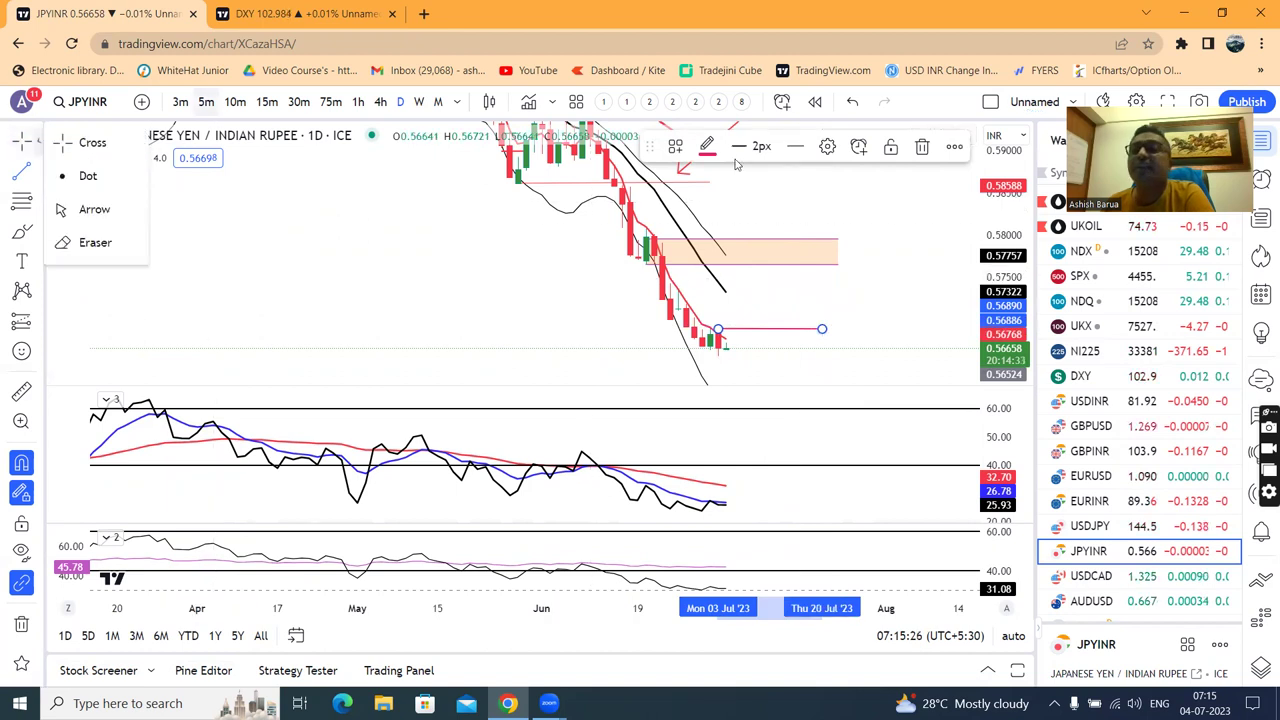
{"action": "left_click", "coordinate": [886, 221]}
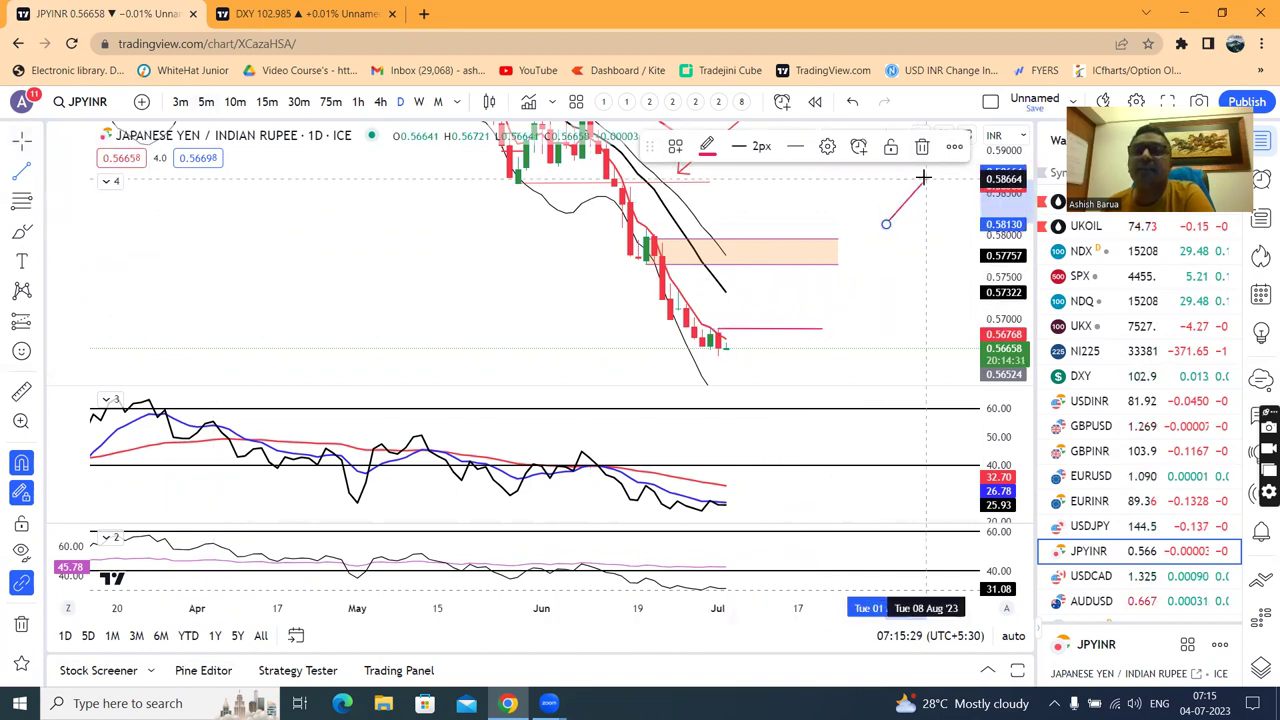
{"action": "left_click", "coordinate": [905, 182]}
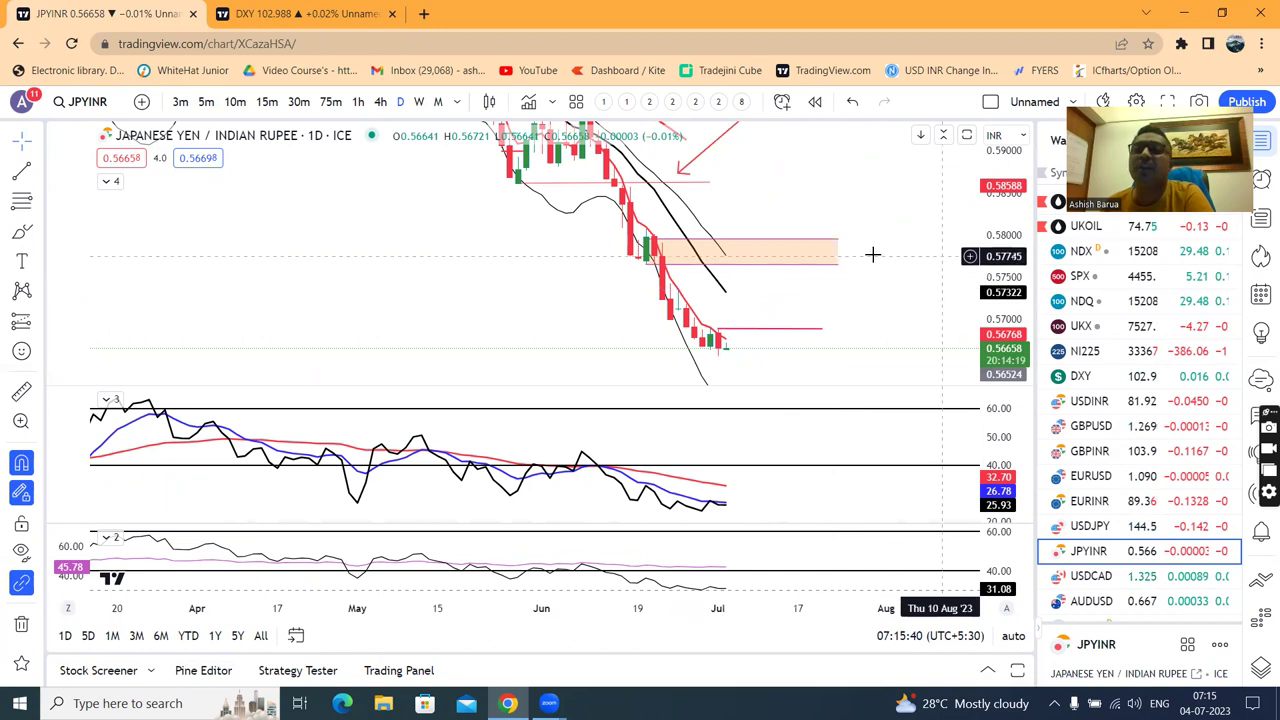
Briefly view the USDCAD chart, then switch to the AUDUSD daily chart.
{"action": "left_click", "coordinate": [1100, 576]}
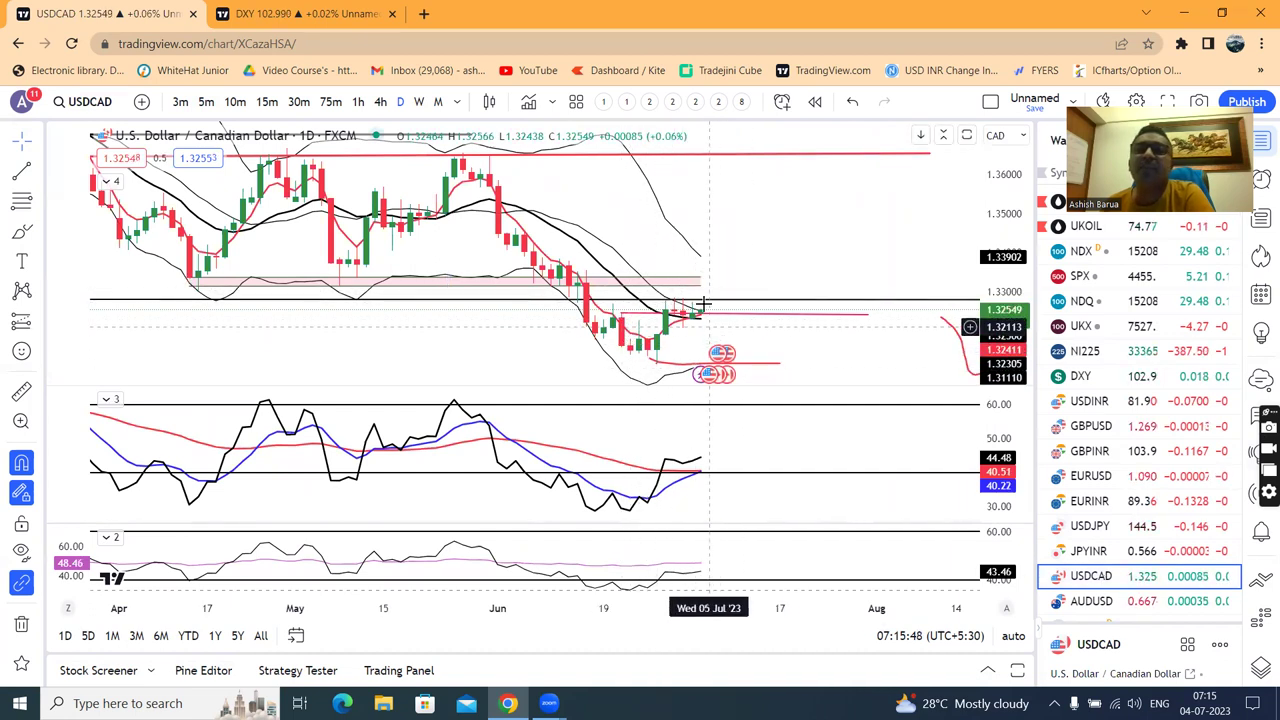
{"action": "scroll", "coordinate": [825, 252], "scroll_direction": "down", "scroll_amount": 1}
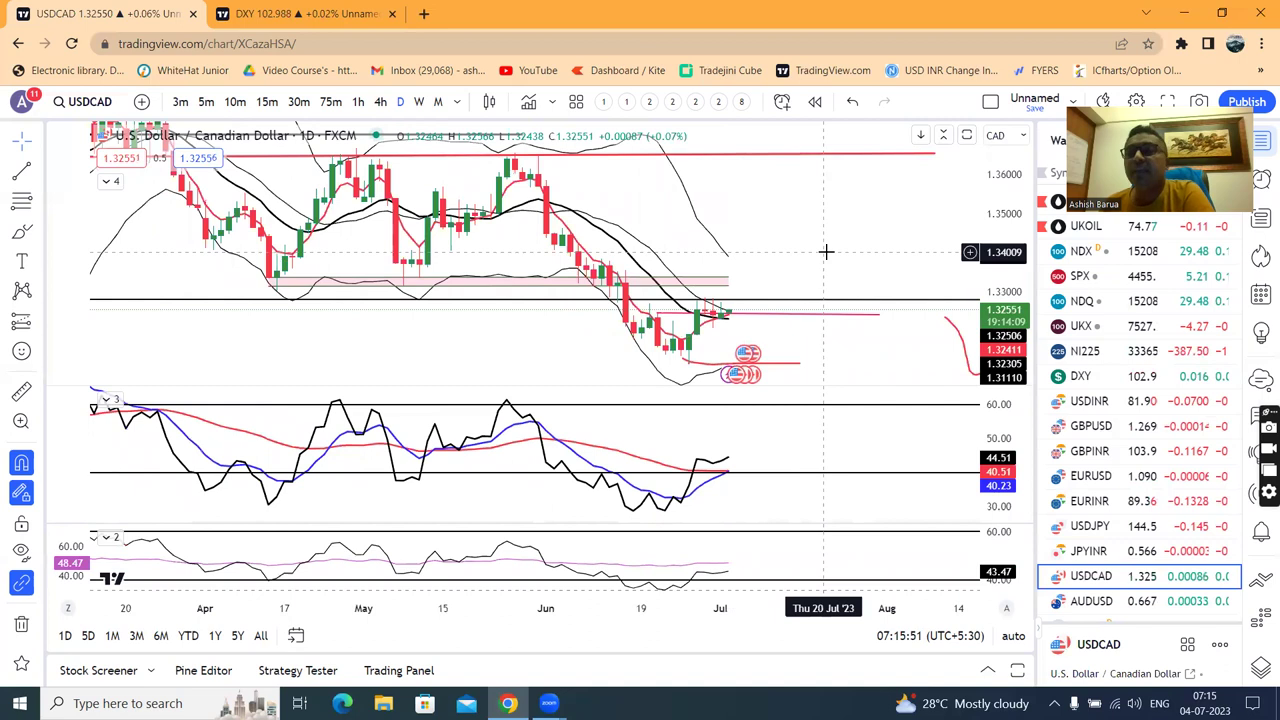
{"action": "scroll", "coordinate": [825, 252], "scroll_direction": "up", "scroll_amount": 1}
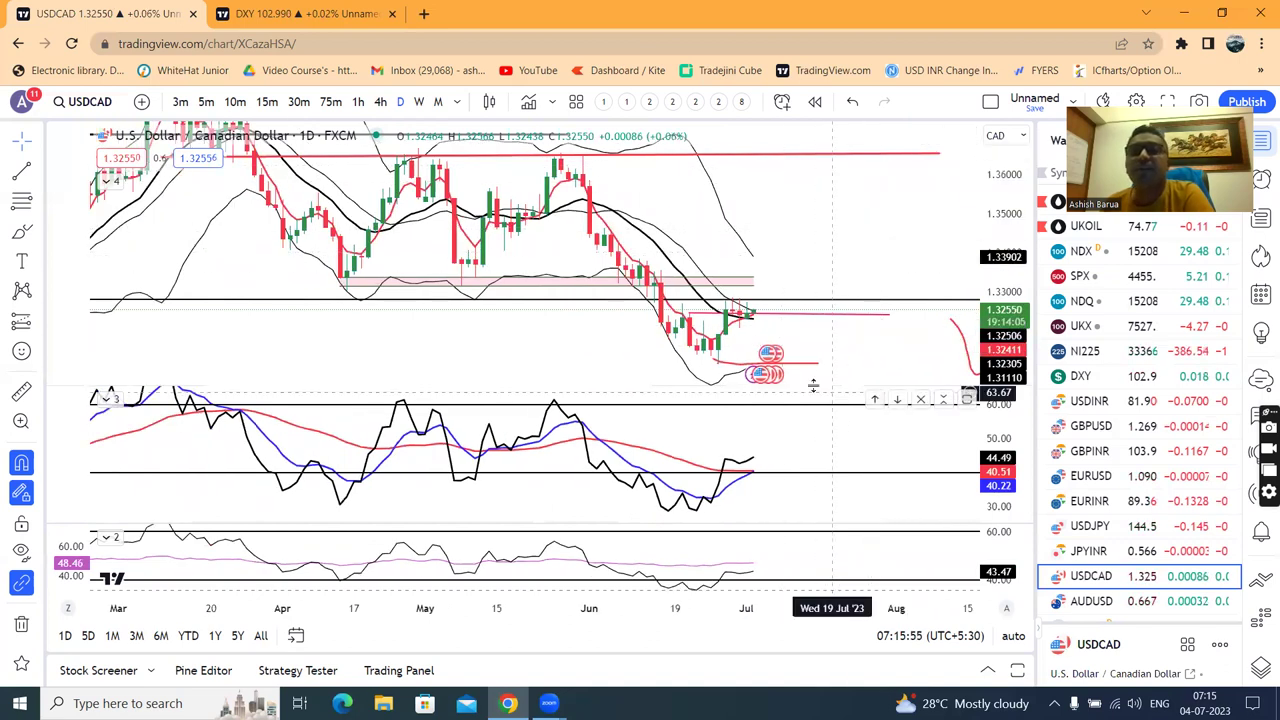
{"action": "left_click", "coordinate": [1095, 601]}
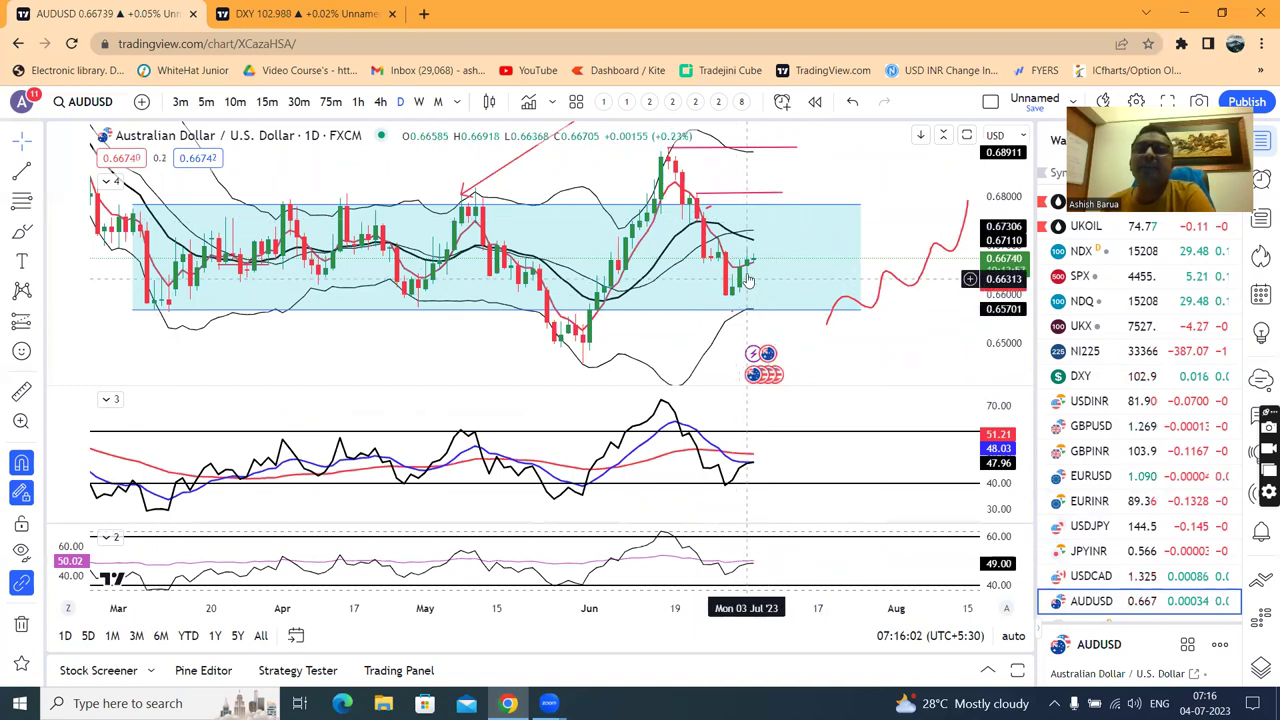
Select the light-blue range rectangle on AUDUSD, then switch the chart to CNH1! futures.
{"action": "left_click", "coordinate": [813, 211]}
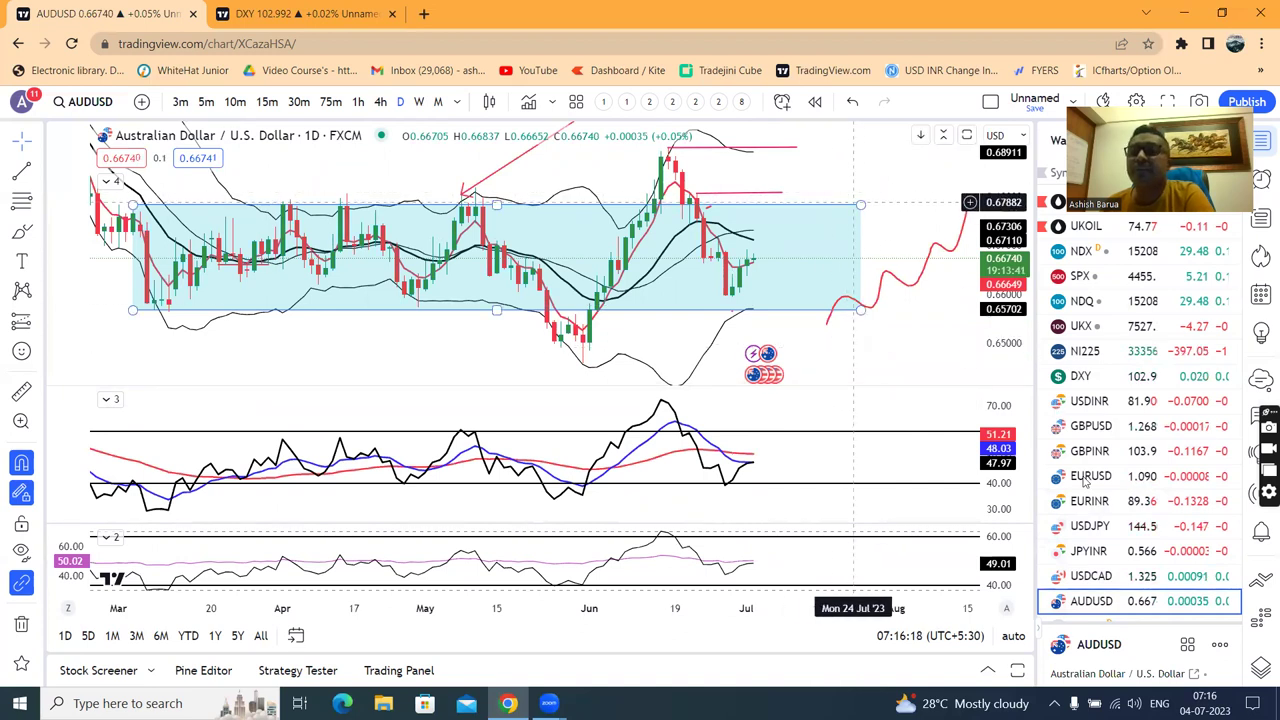
{"action": "scroll", "coordinate": [1090, 455], "scroll_direction": "down", "scroll_amount": 3}
{"action": "left_click", "coordinate": [1088, 459]}
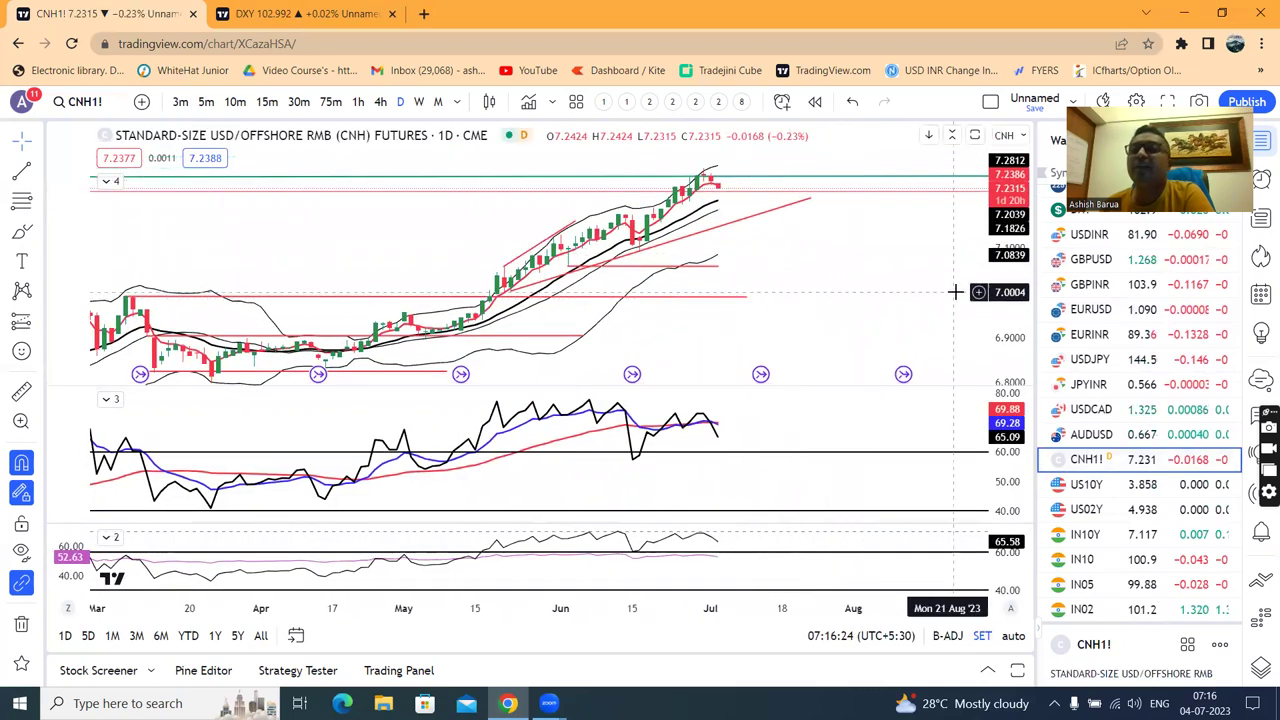
Stretch the CNH1! price scale vertically, then switch to the UKOIL Brent crude chart.
{"action": "left_click_drag", "start_coordinate": [1000, 300], "coordinate": [995, 283]}
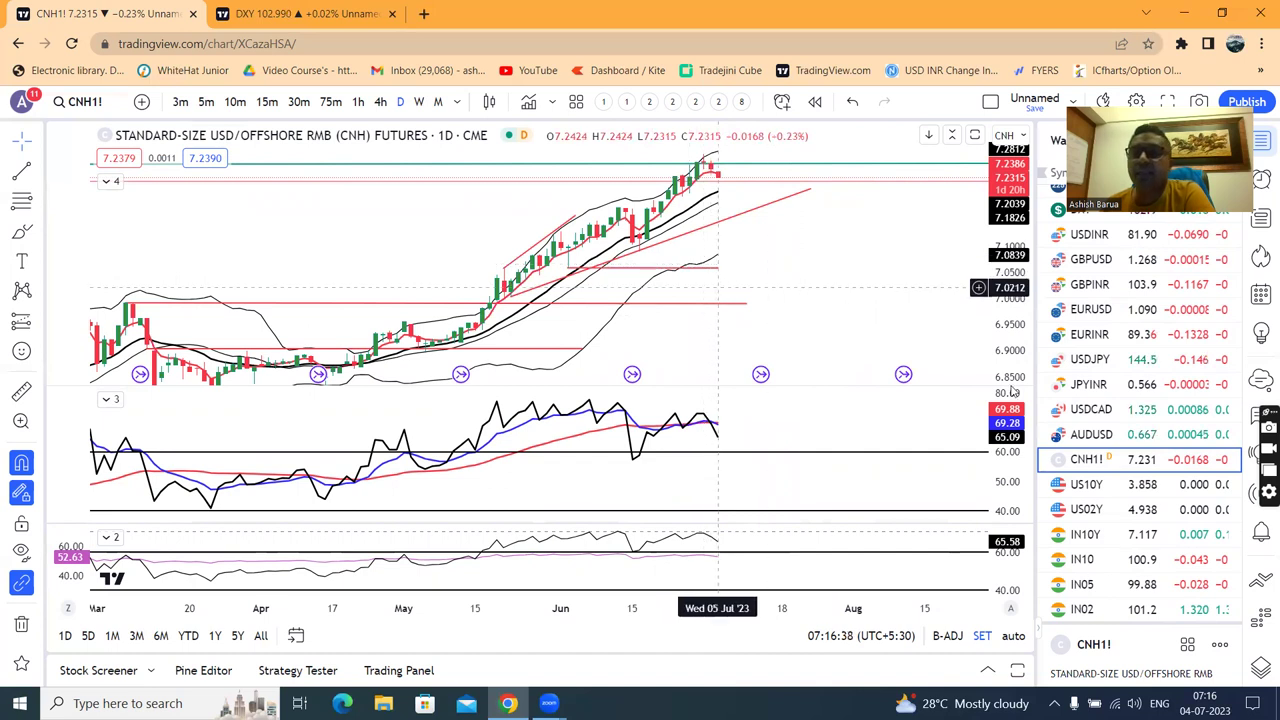
{"action": "scroll", "coordinate": [1108, 385], "scroll_direction": "up", "scroll_amount": 1}
{"action": "scroll", "coordinate": [1108, 385], "scroll_direction": "up", "scroll_amount": 3}
{"action": "left_click", "coordinate": [1095, 228]}
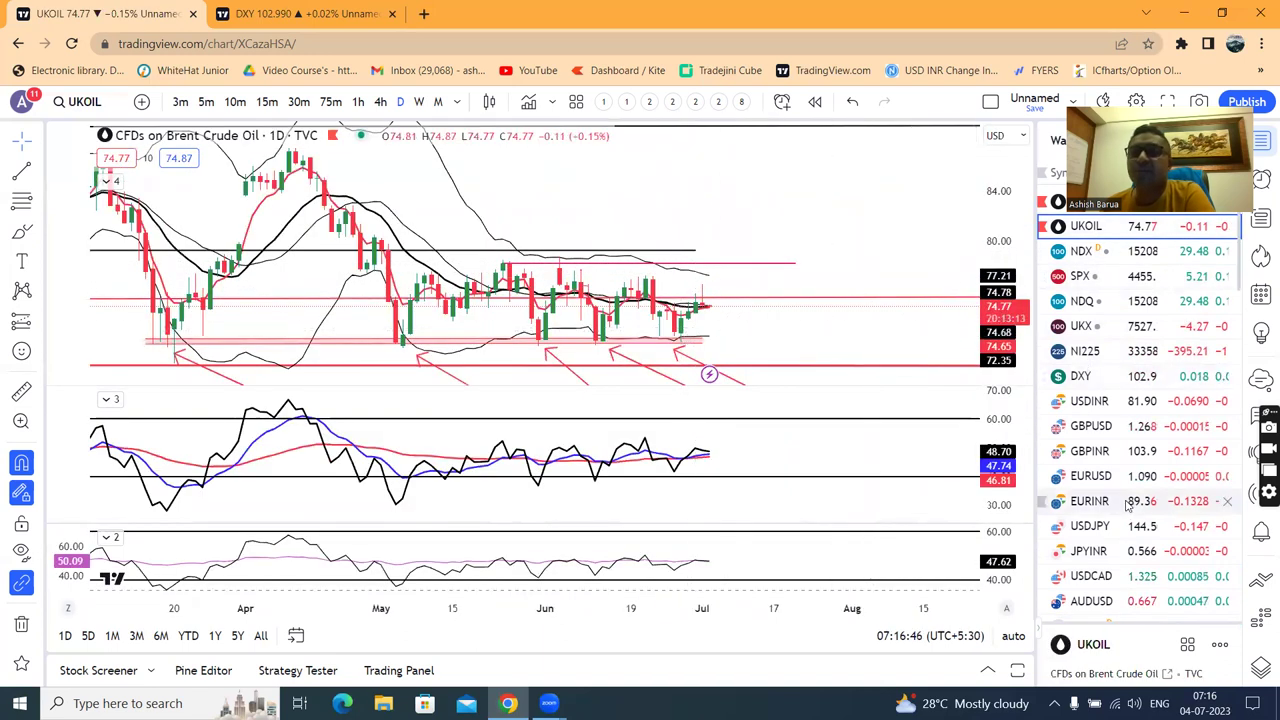
Review the US10Y yield chart, then move down the watchlist to US02Y.
{"action": "scroll", "coordinate": [1130, 505], "scroll_direction": "down", "scroll_amount": 3}
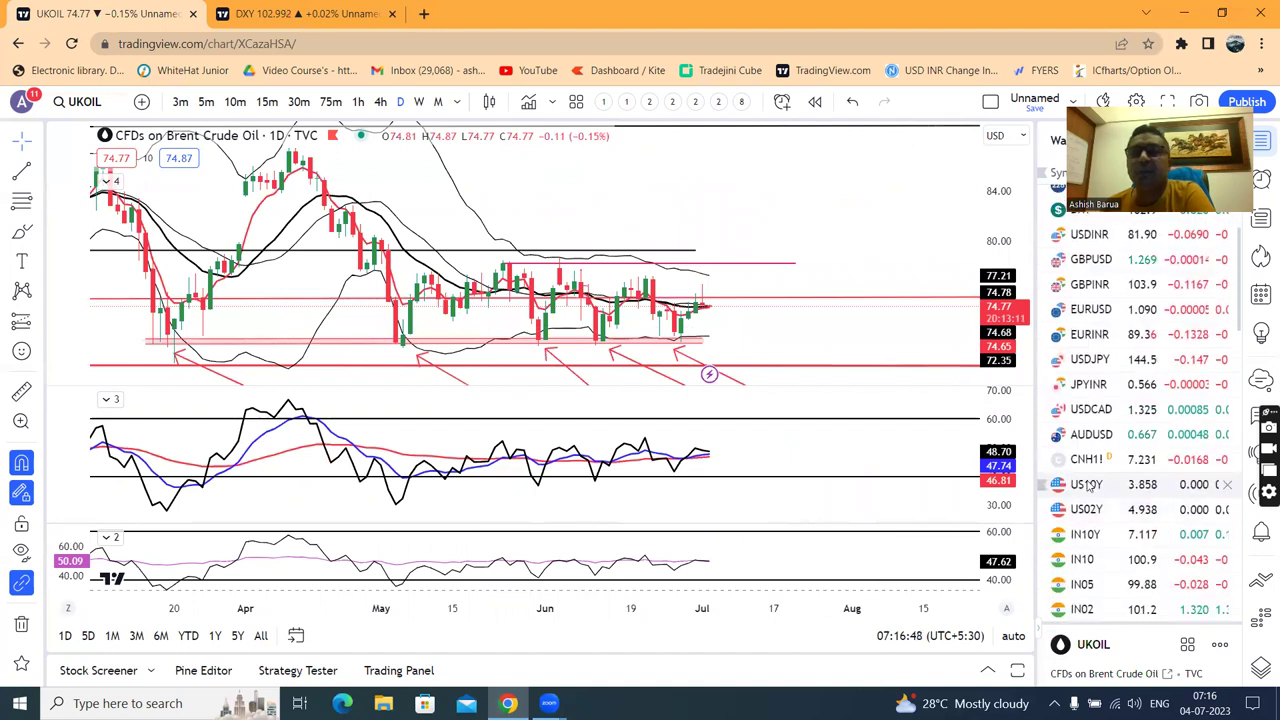
{"action": "left_click", "coordinate": [1088, 485]}
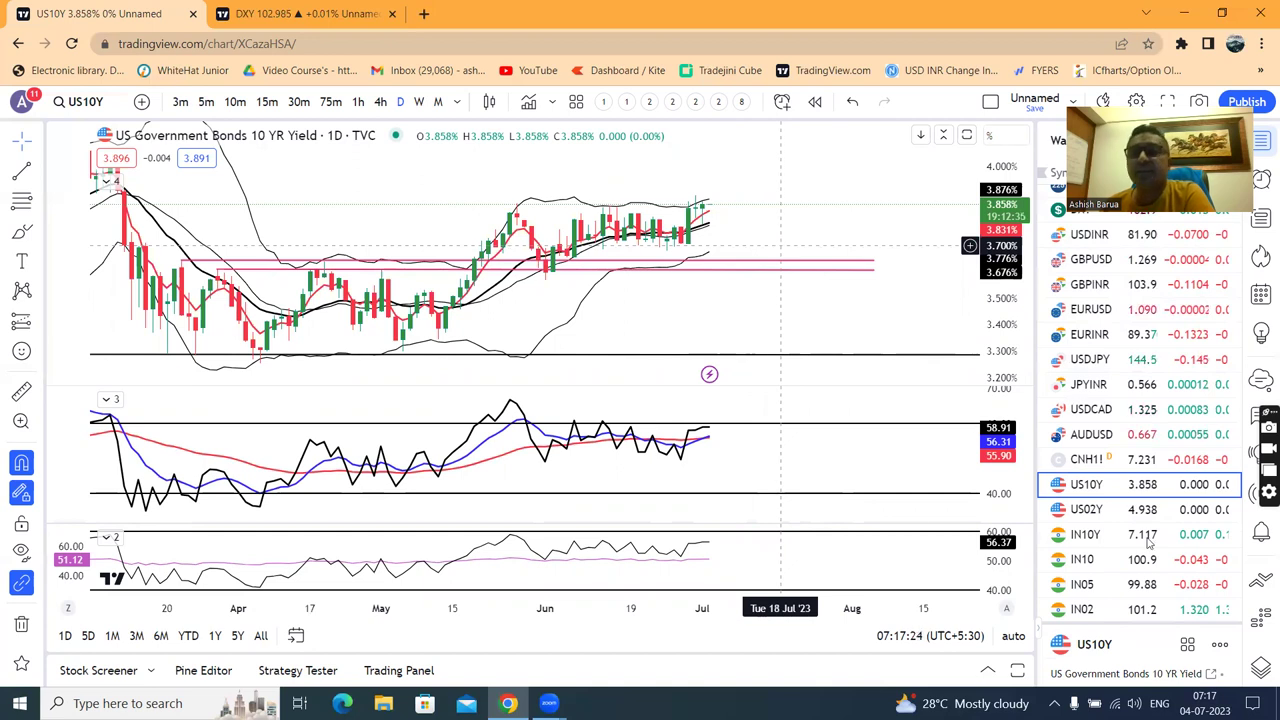
{"action": "key", "text": "Down"}
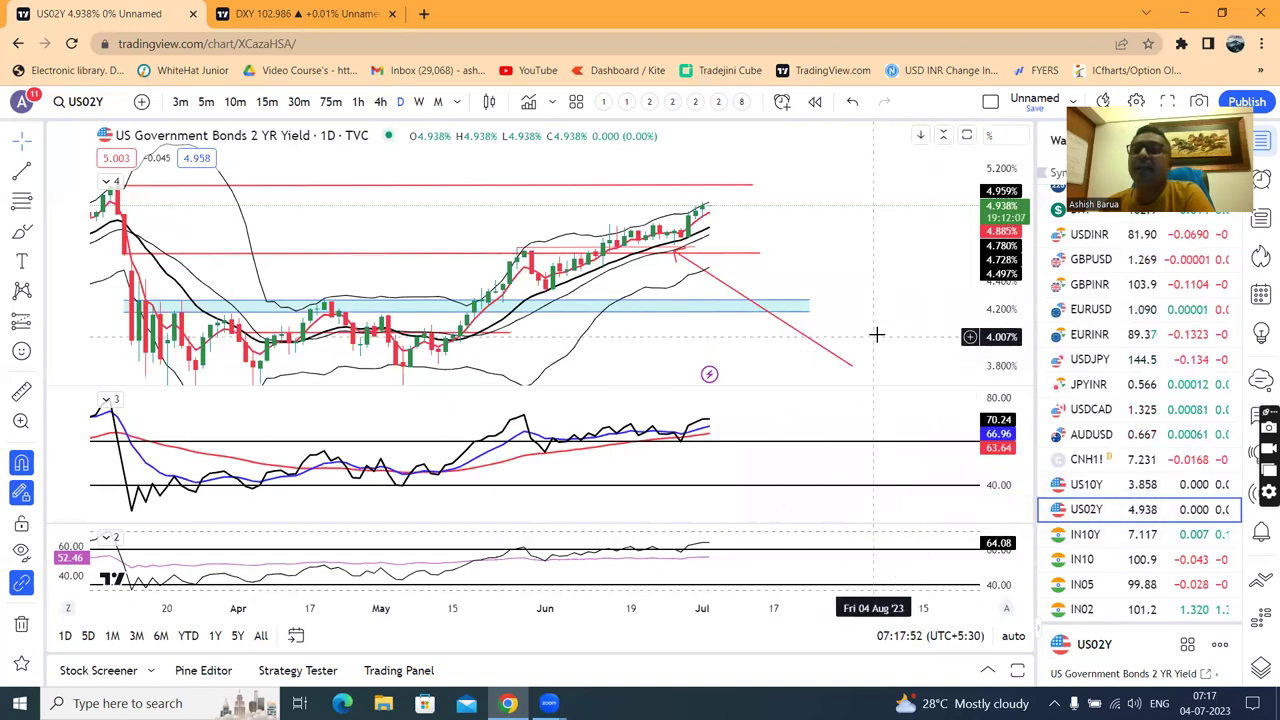
Zoom the US02Y chart out to early March and shift it to show yields down to 3.600%.
{"action": "scroll", "coordinate": [876, 335], "scroll_direction": "down", "scroll_amount": 1}
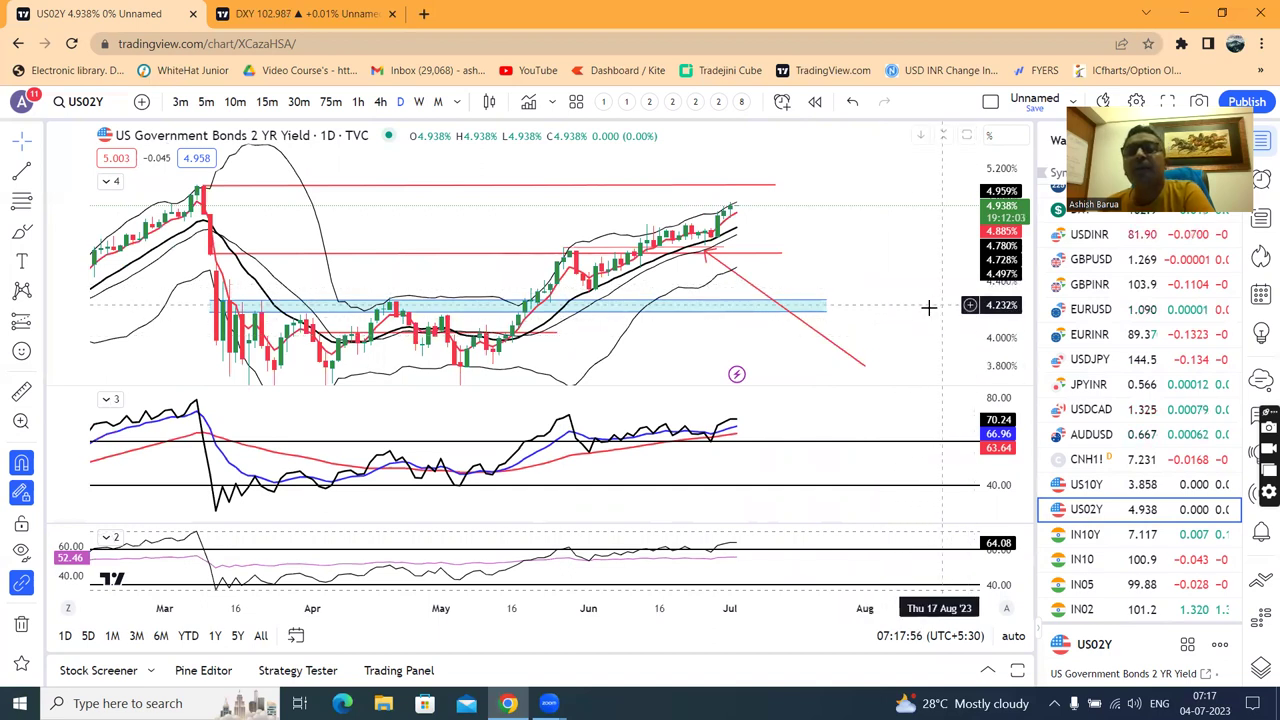
{"action": "left_click_drag", "start_coordinate": [877, 329], "coordinate": [886, 297]}
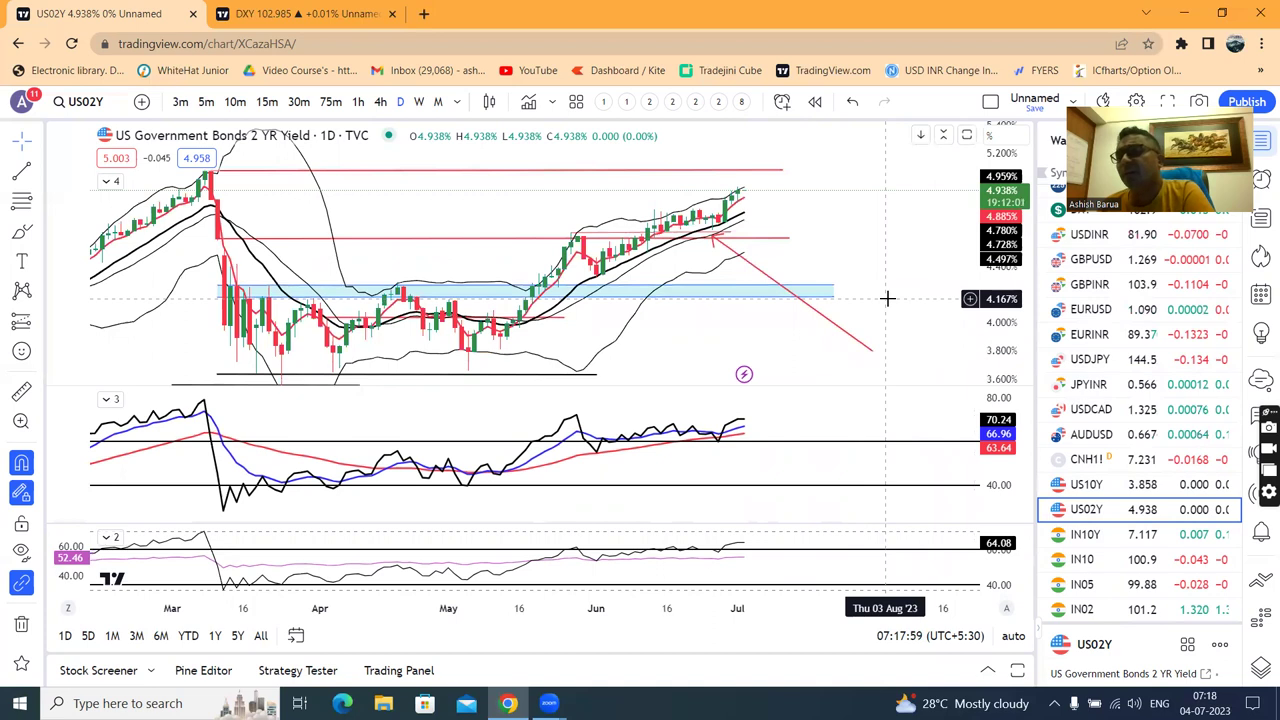